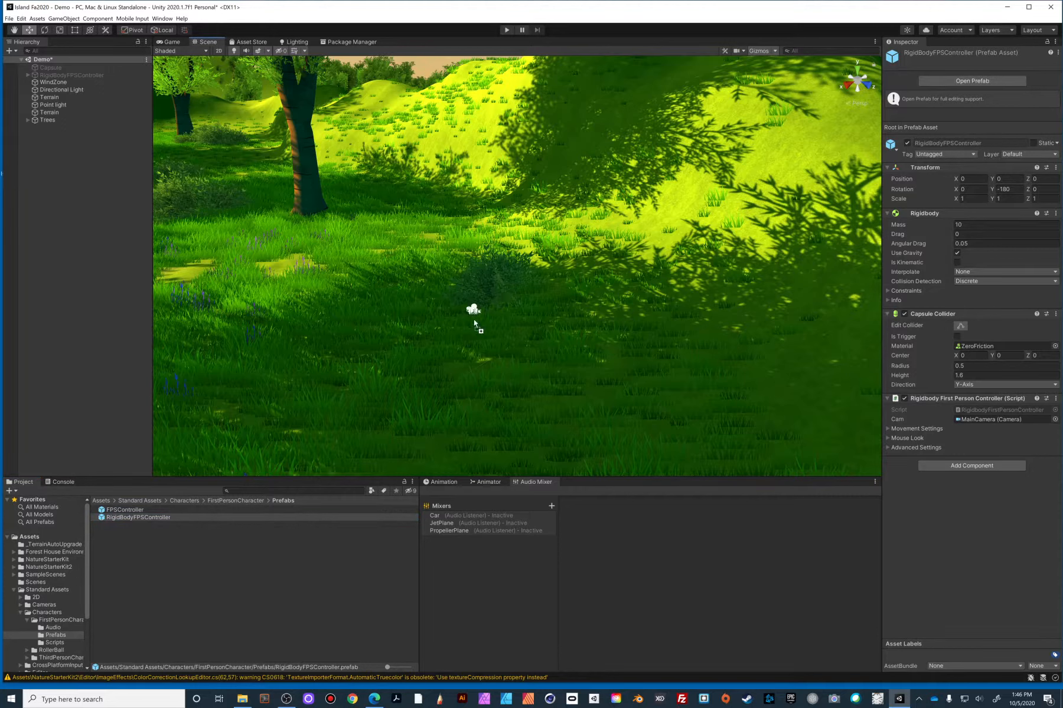
- Place the RigidBodyFPSController prefab on the shaded grass in the scene and raise it to about Y 4.51
drag(473, 319, 474, 318)
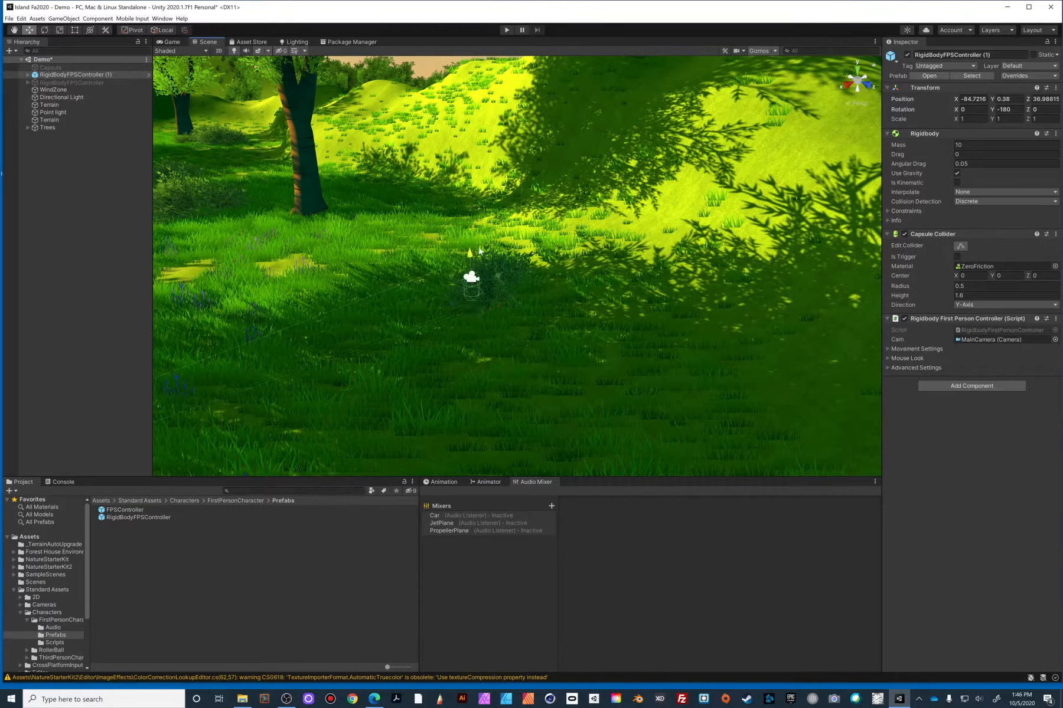
drag(479, 251, 475, 206)
- Play-test the scene by walking, strafing and jumping through the grass with the first-person controller, and stop play mode
click(506, 29)
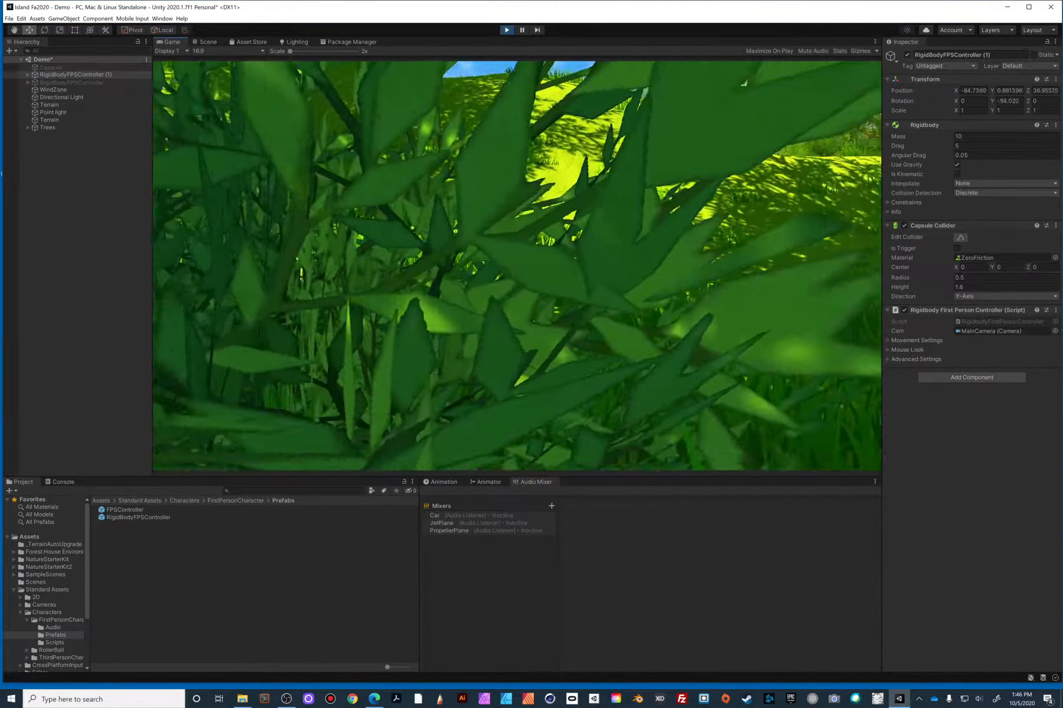
key(w)
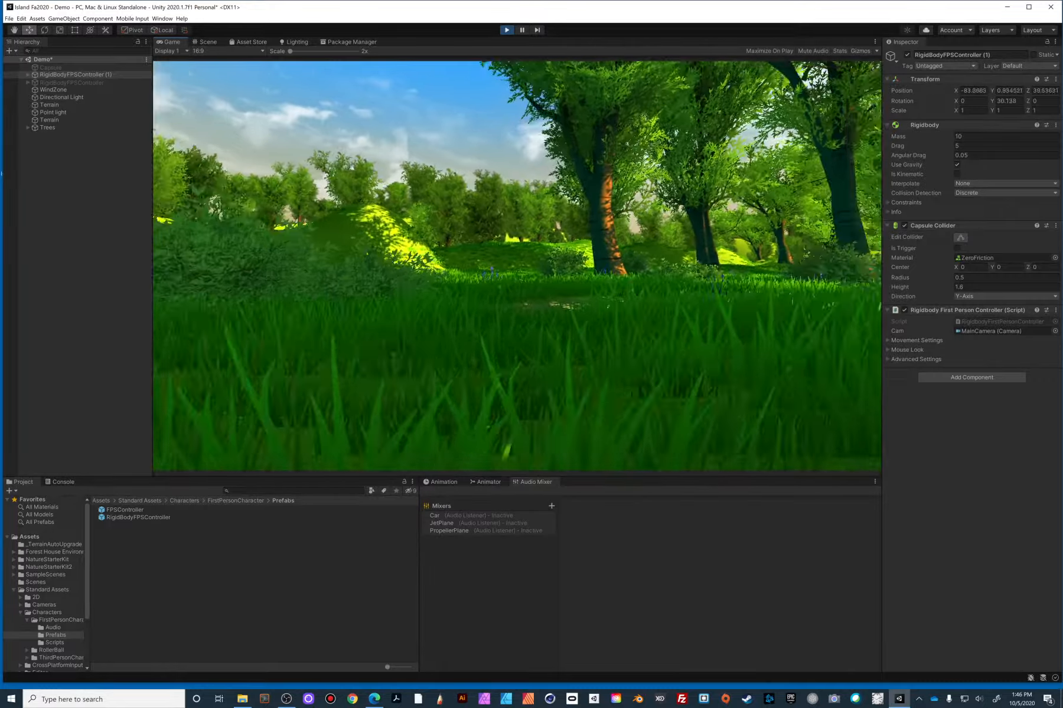
key(w)
key(d)
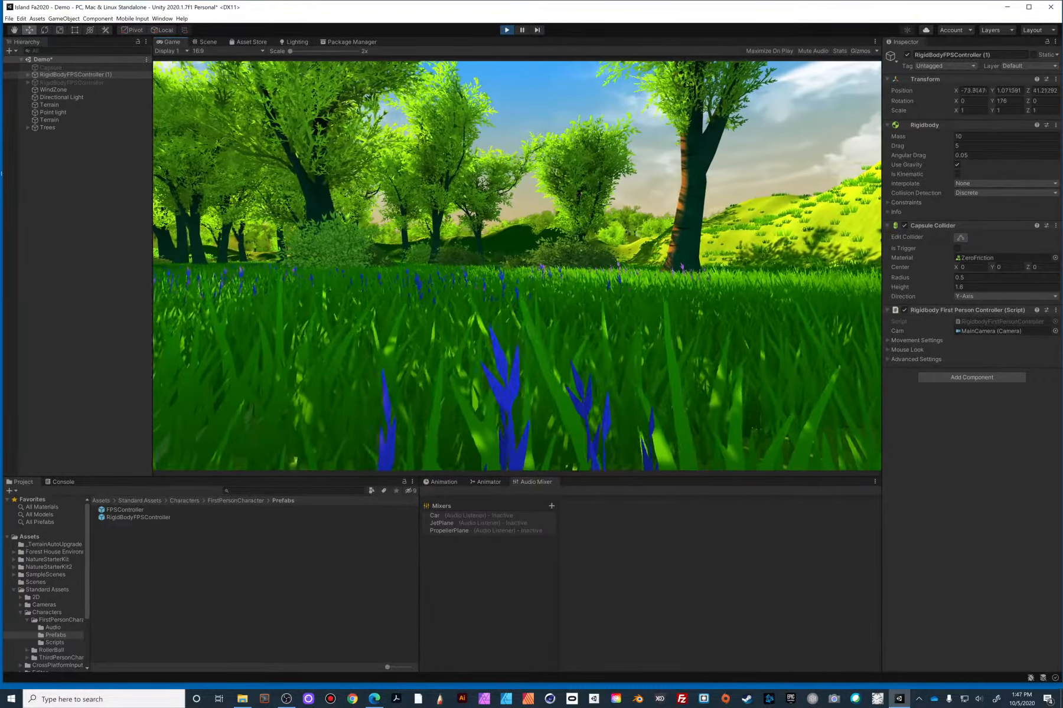
key(space)
key(w)
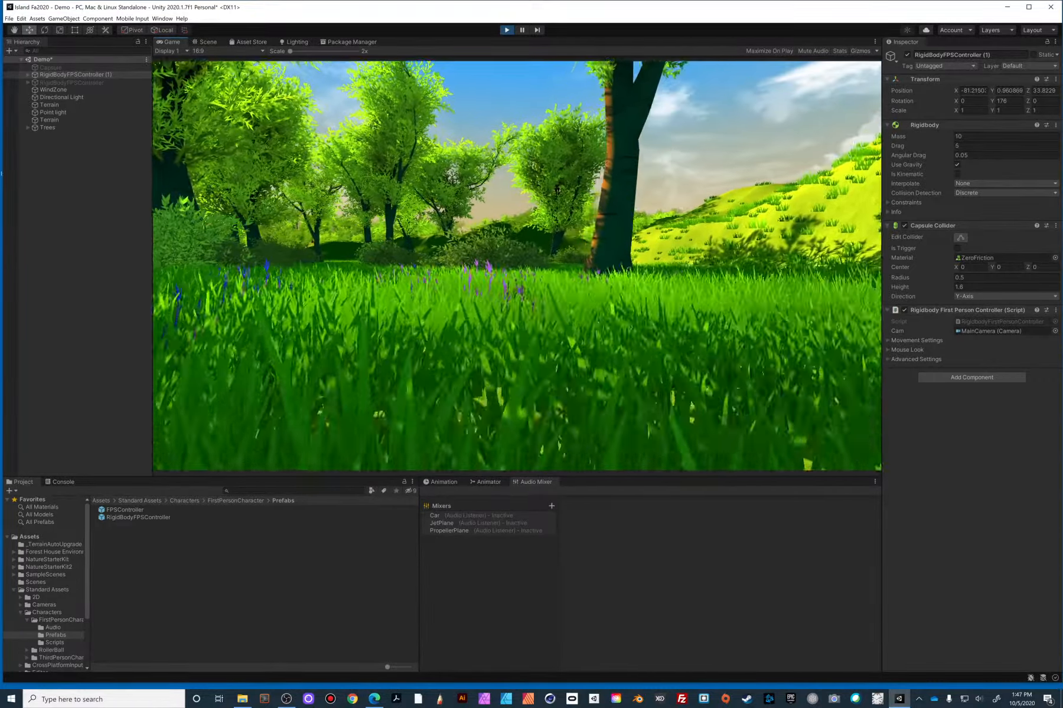
key(a)
key(w)
key(d)
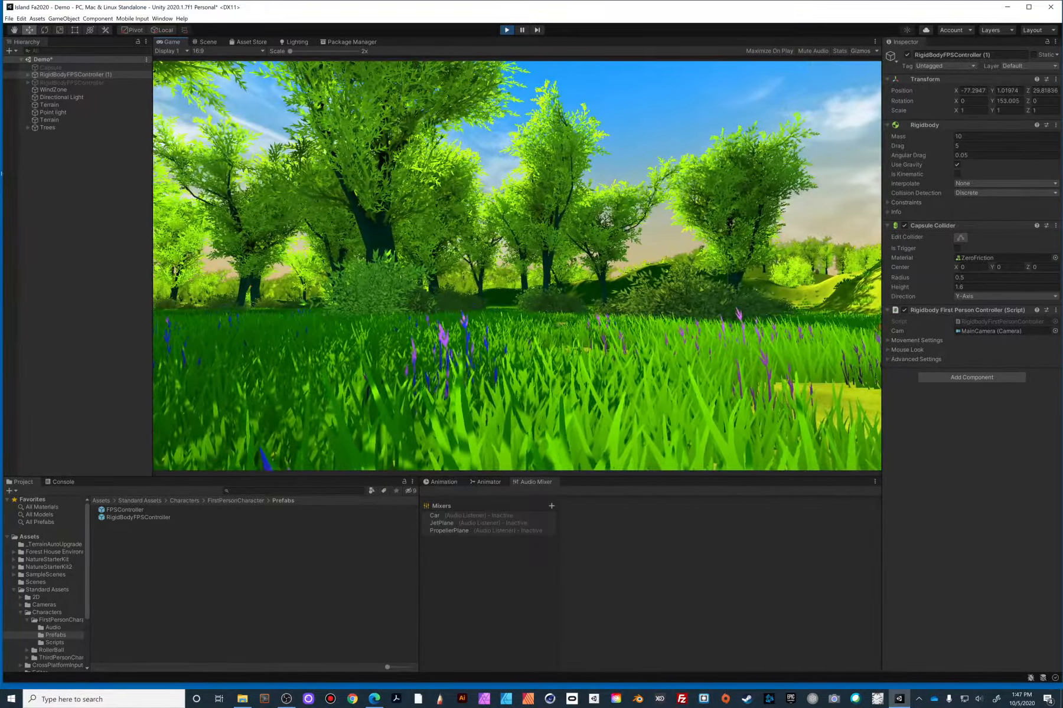
key(ctrl+p)
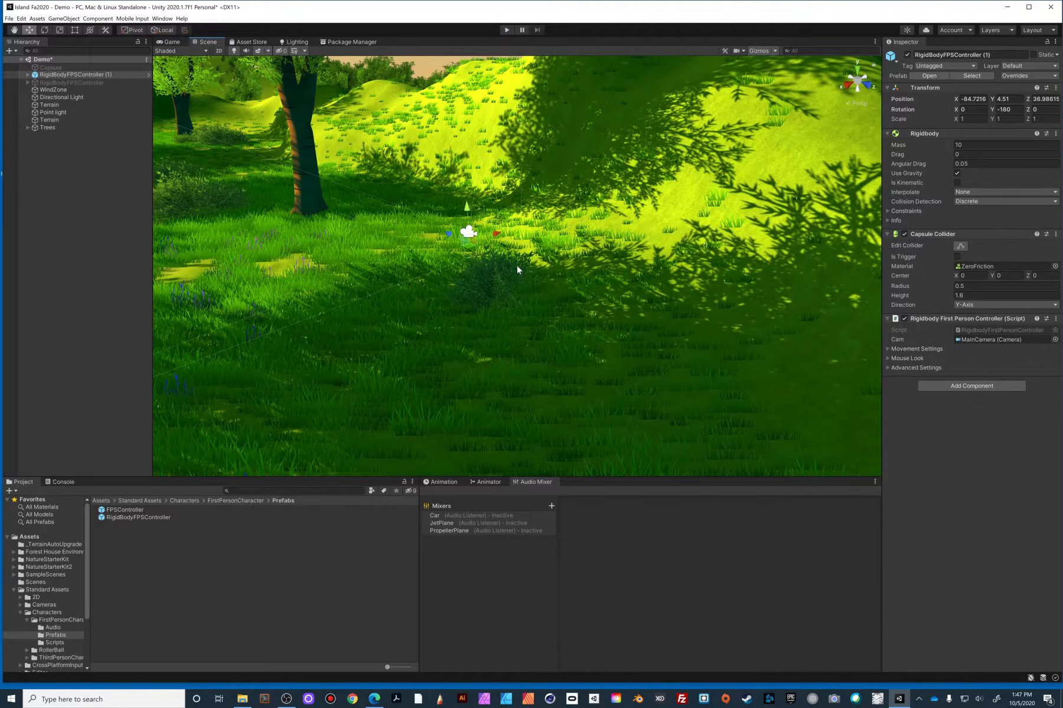
- Move the first-person controller over the sunlit hill to about X -101.69, Y 15.02, Z 47.67
scroll(305, 300, down, 6)
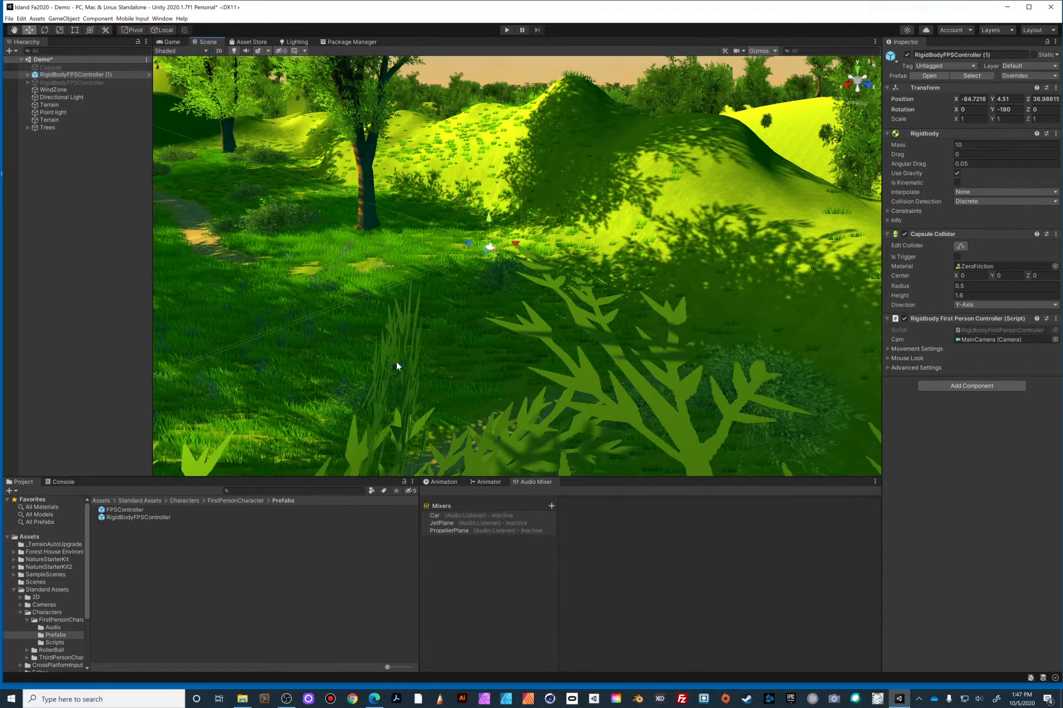
drag(467, 242, 560, 289)
drag(635, 300, 731, 117)
alt+drag(763, 171, 554, 193)
middle_drag(555, 193, 507, 324)
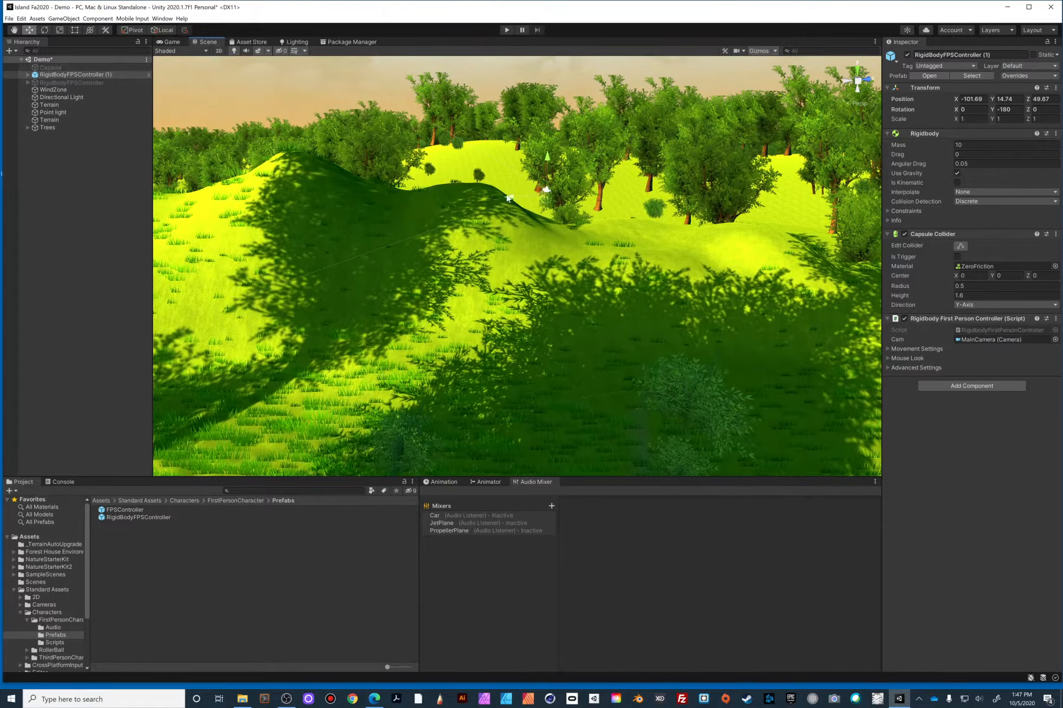
drag(505, 196, 487, 193)
drag(527, 158, 526, 154)
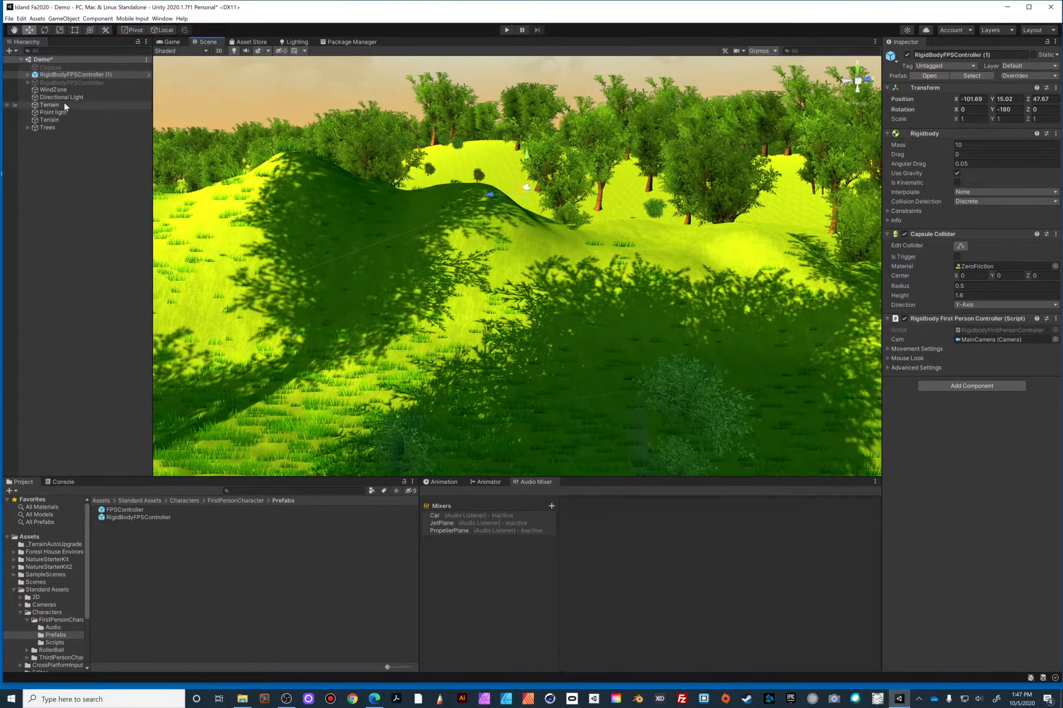
- Widen the object hierarchy and frame RigidBodyFPSController (1) in the scene view
middle_drag(322, 292, 1056, 269)
middle_drag(446, 221, 956, 469)
middle_drag(472, 318, 780, 406)
mouse_move(2, 198)
mouse_down()
mouse_move(652, 199)
mouse_move(142, 190)
mouse_move(1, 199)
mouse_up()
alt+drag(389, 194, 417, 197)
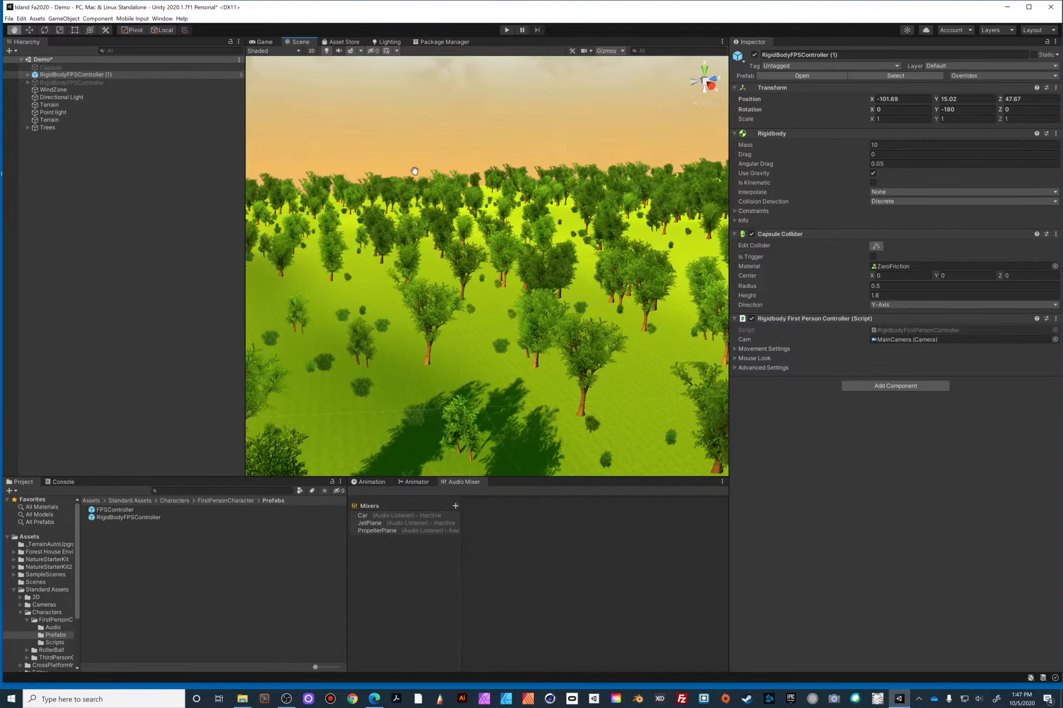
middle_drag(415, 170, 442, 333)
scroll(446, 328, up, 2)
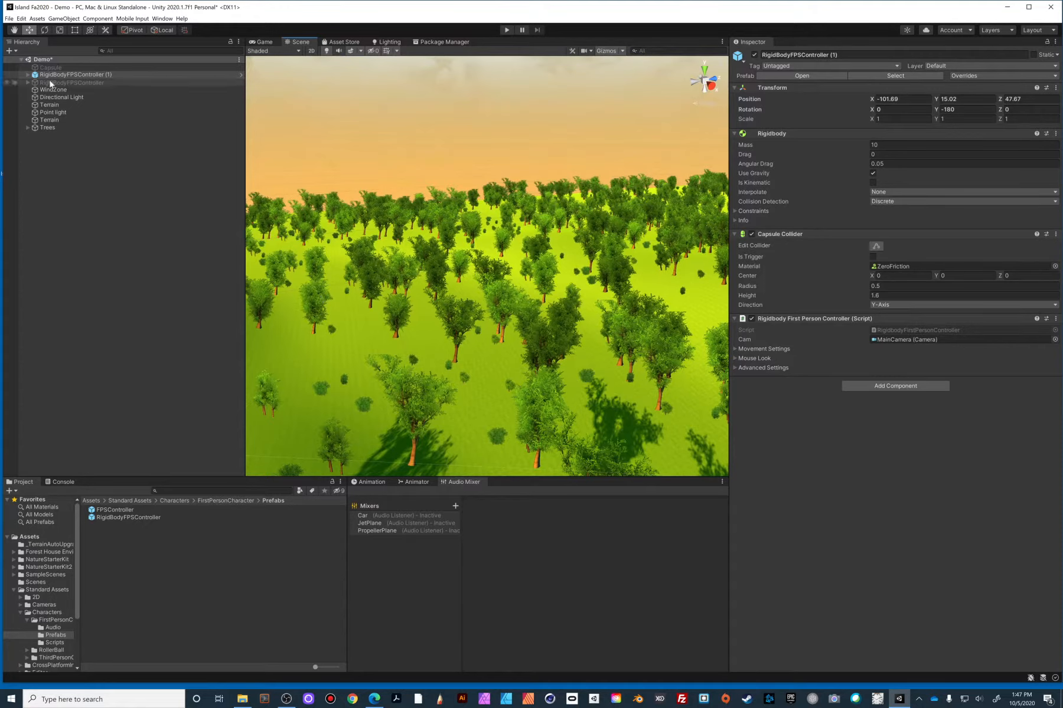
click(82, 75)
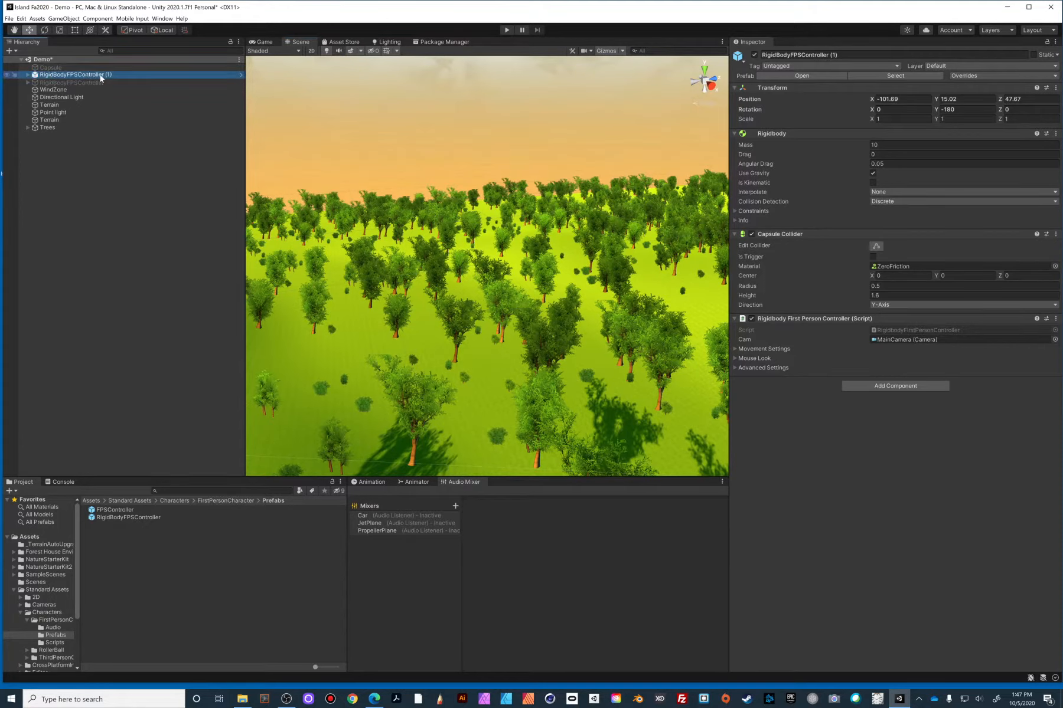
double_click(35, 75)
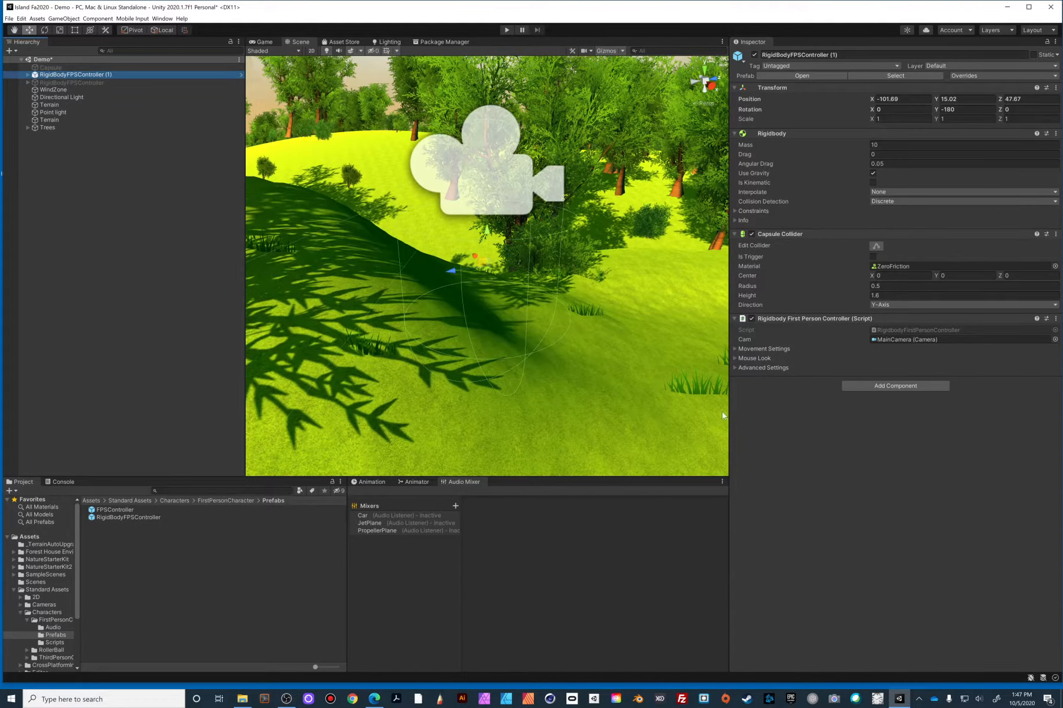
- Enlarge the scene view and shift the first-person controller along the X axis to about -105.39
drag(730, 422, 893, 421)
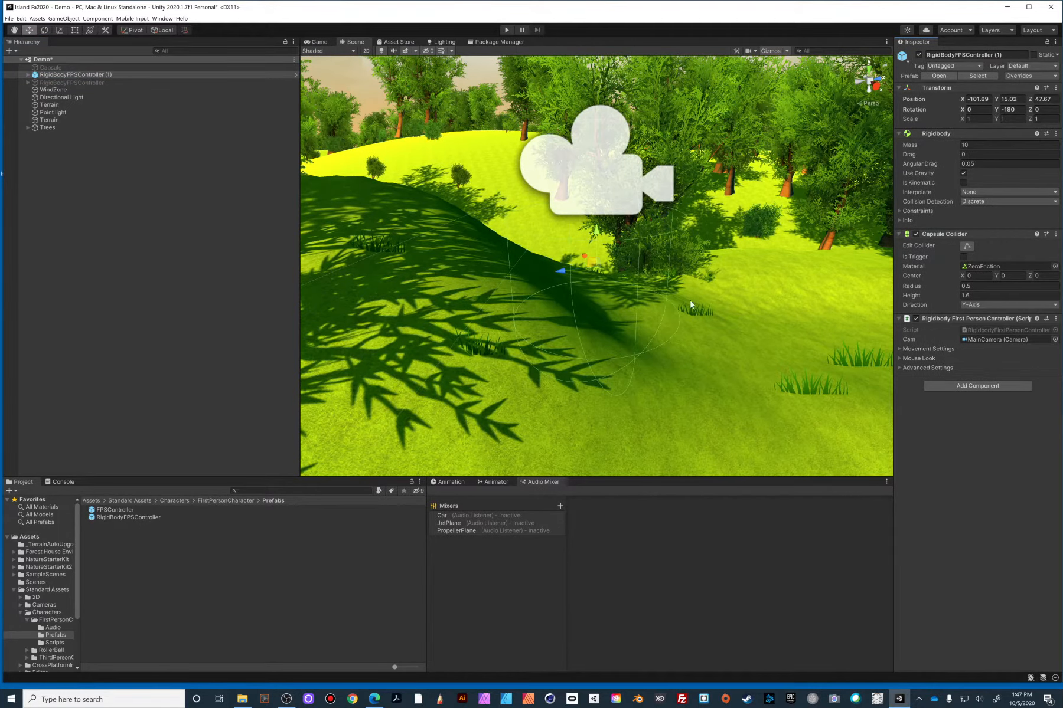
scroll(691, 304, down, 10)
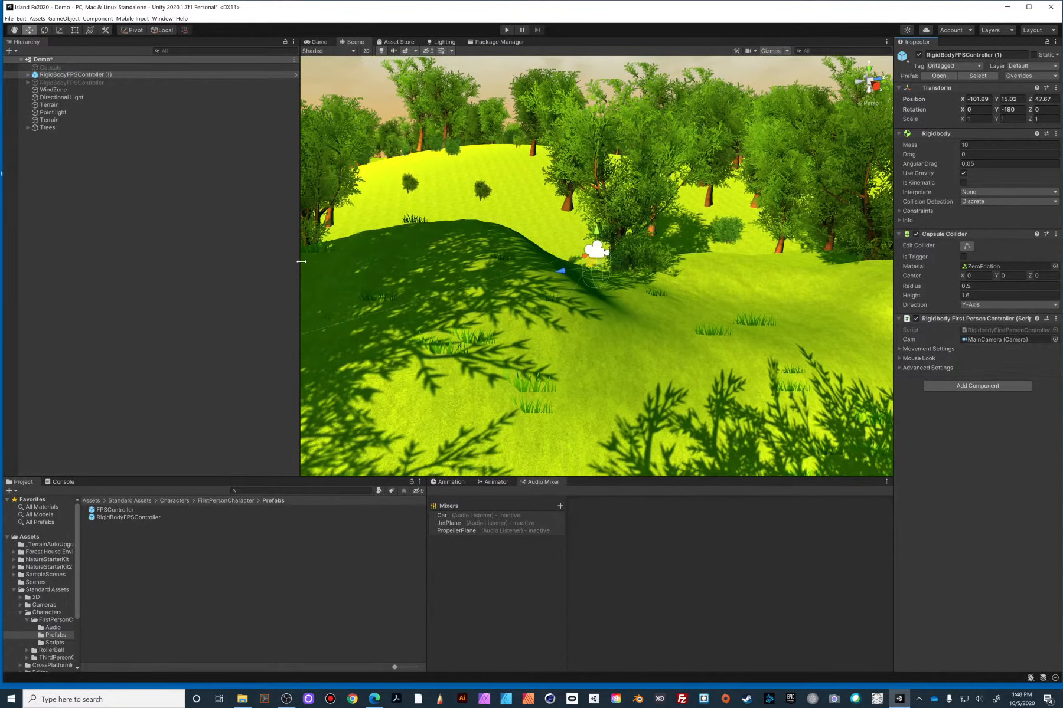
drag(301, 261, 131, 252)
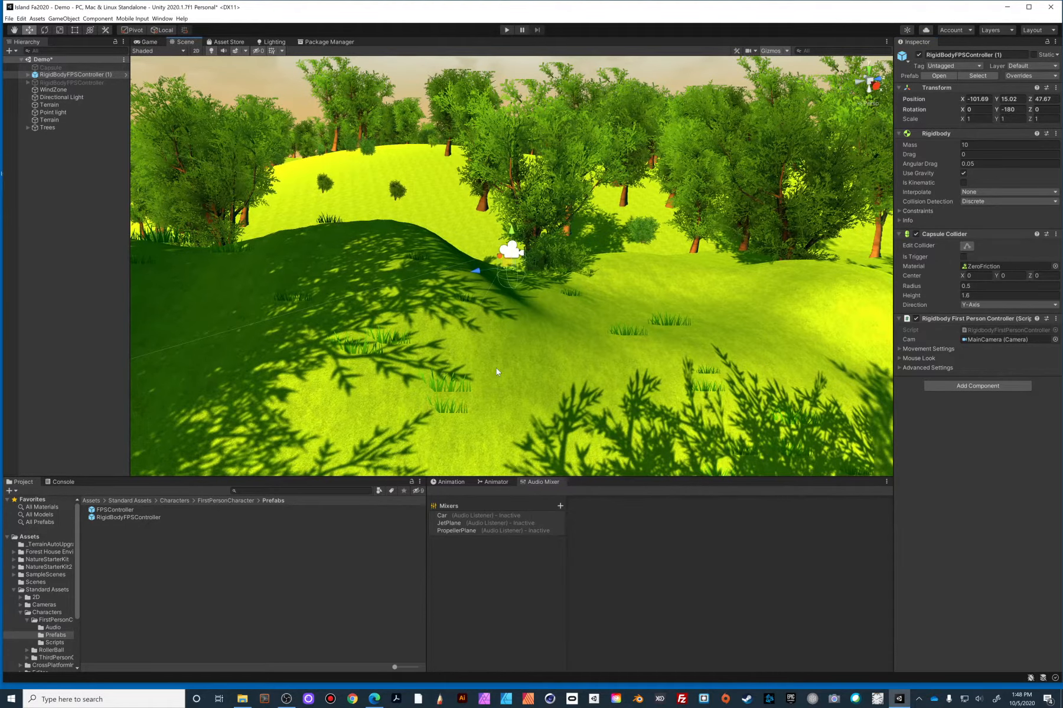
alt+drag(496, 367, 606, 270)
scroll(417, 333, down, 3)
middle_drag(368, 353, 401, 333)
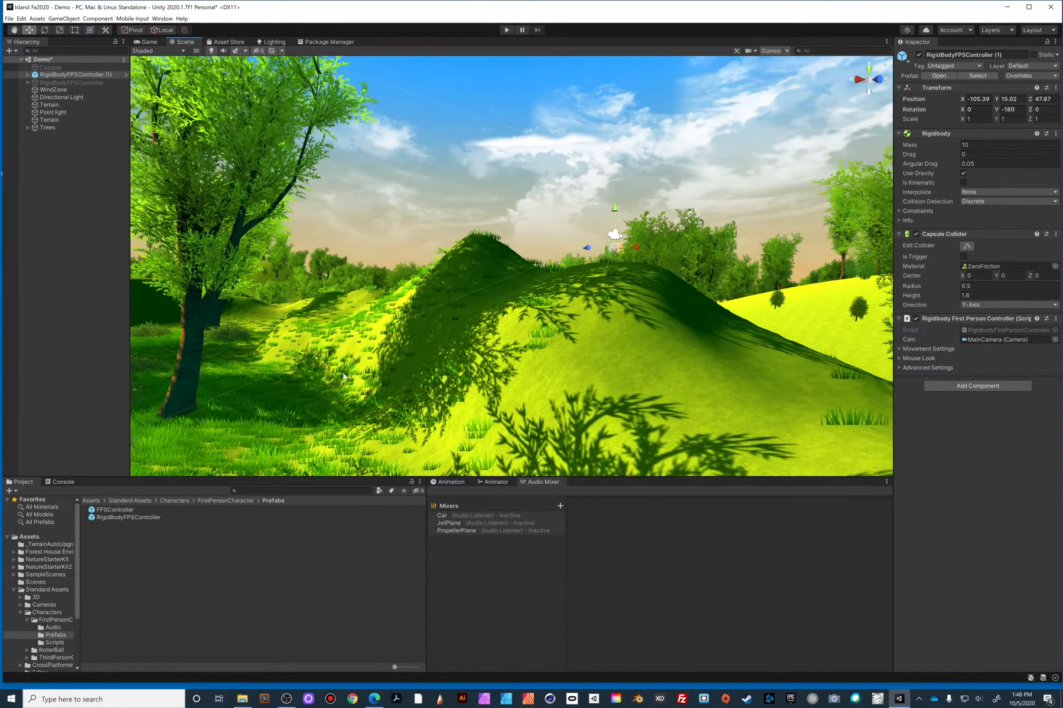
alt+drag(329, 397, 501, 392)
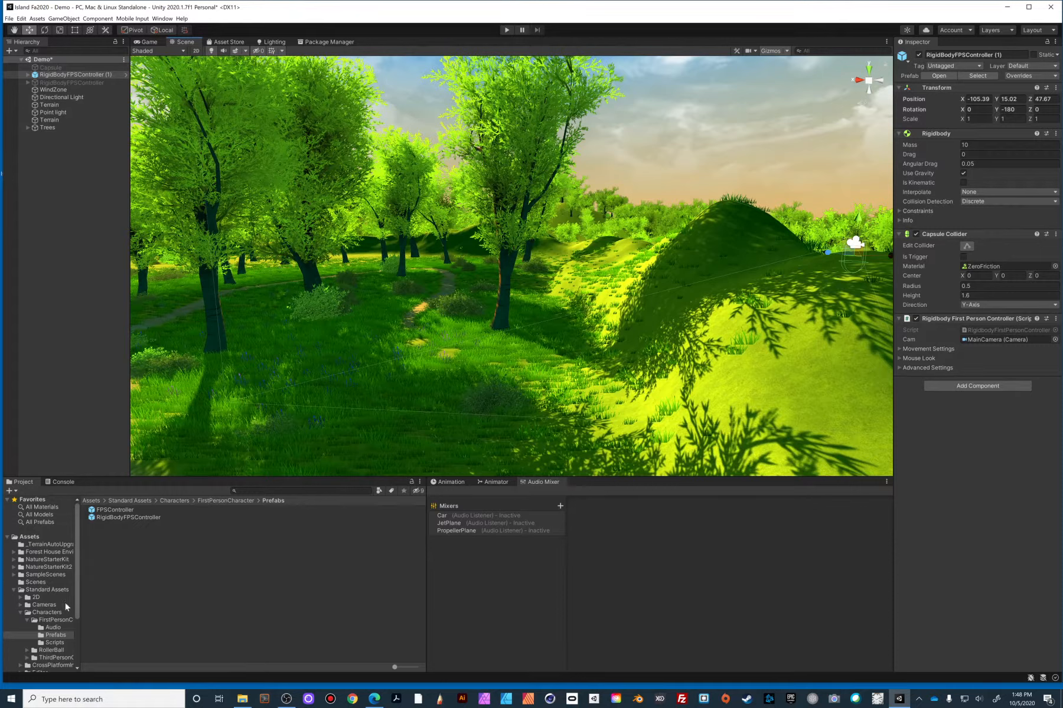
- Open the Water folder inside Standard Assets > Environment in the project assets
click(47, 591)
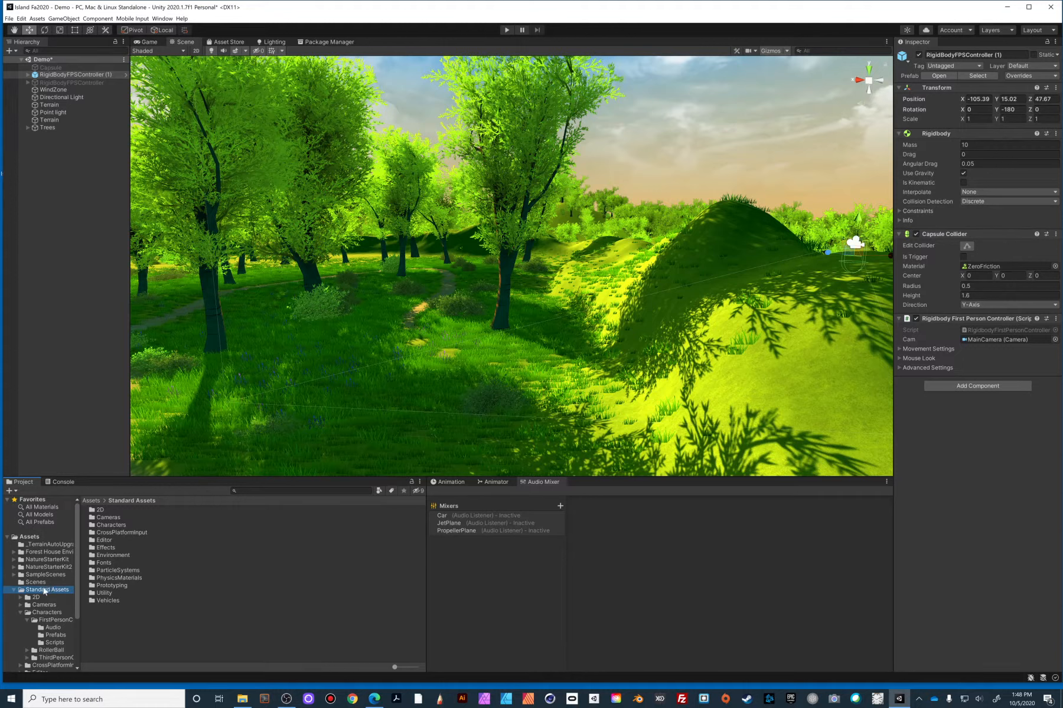
click(110, 555)
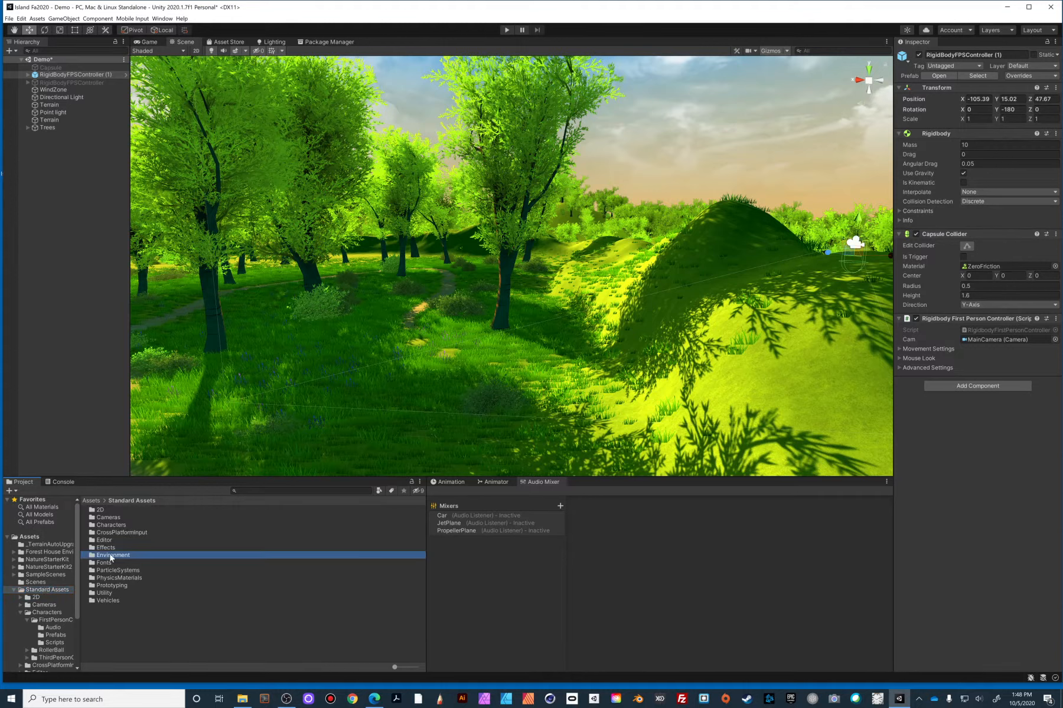
double_click(92, 556)
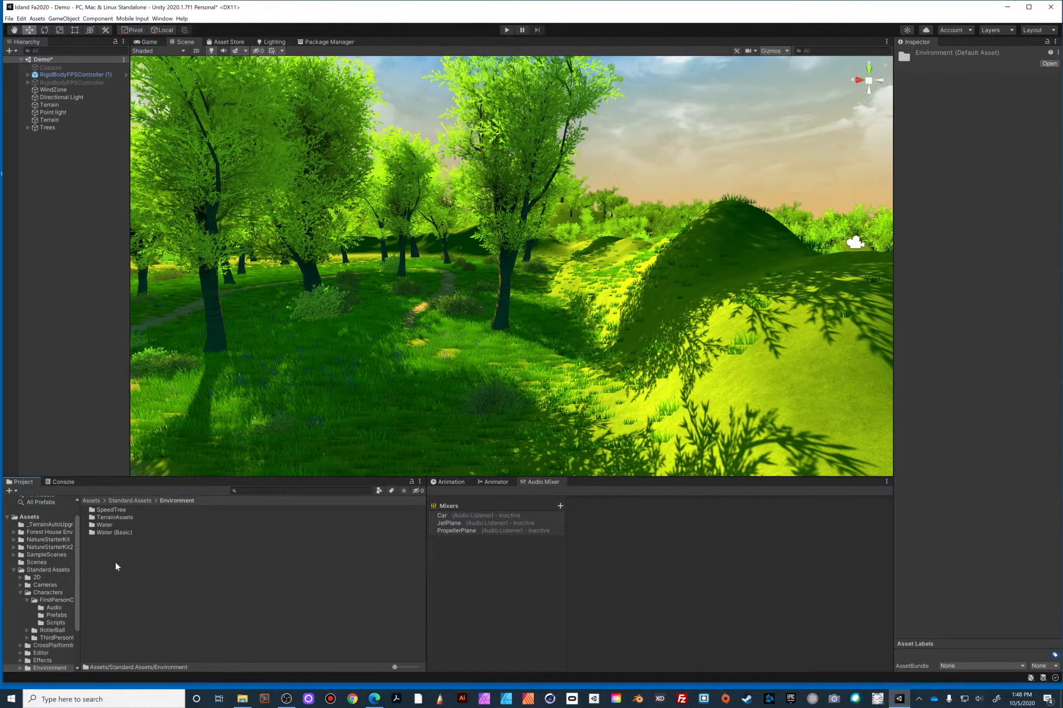
click(105, 525)
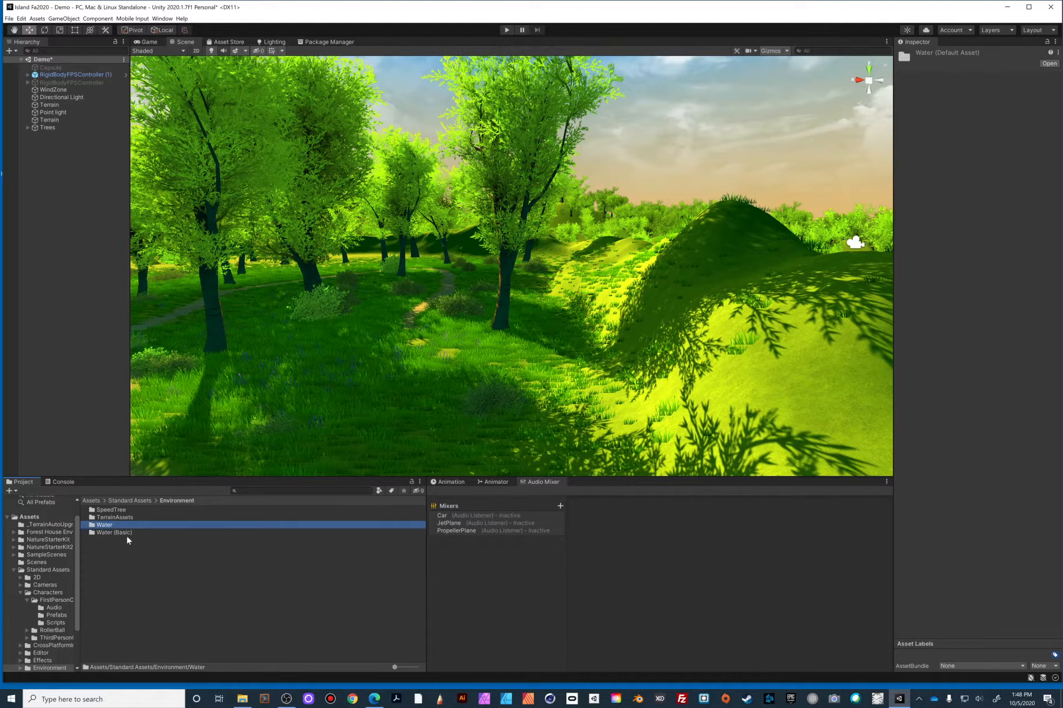
double_click(92, 525)
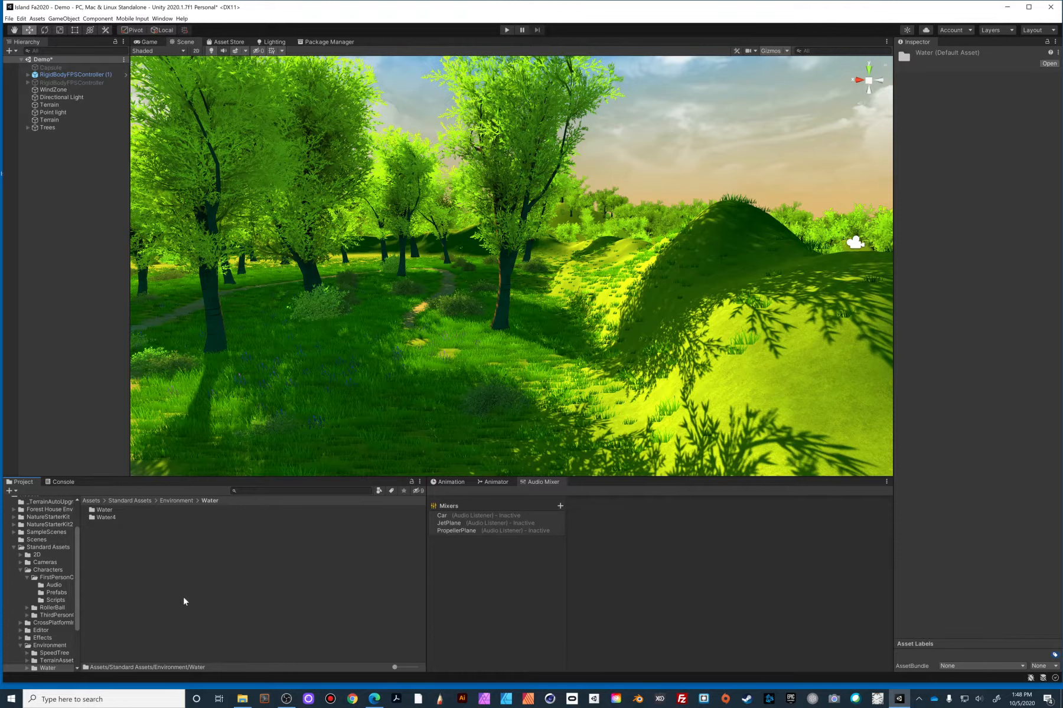
click(168, 589)
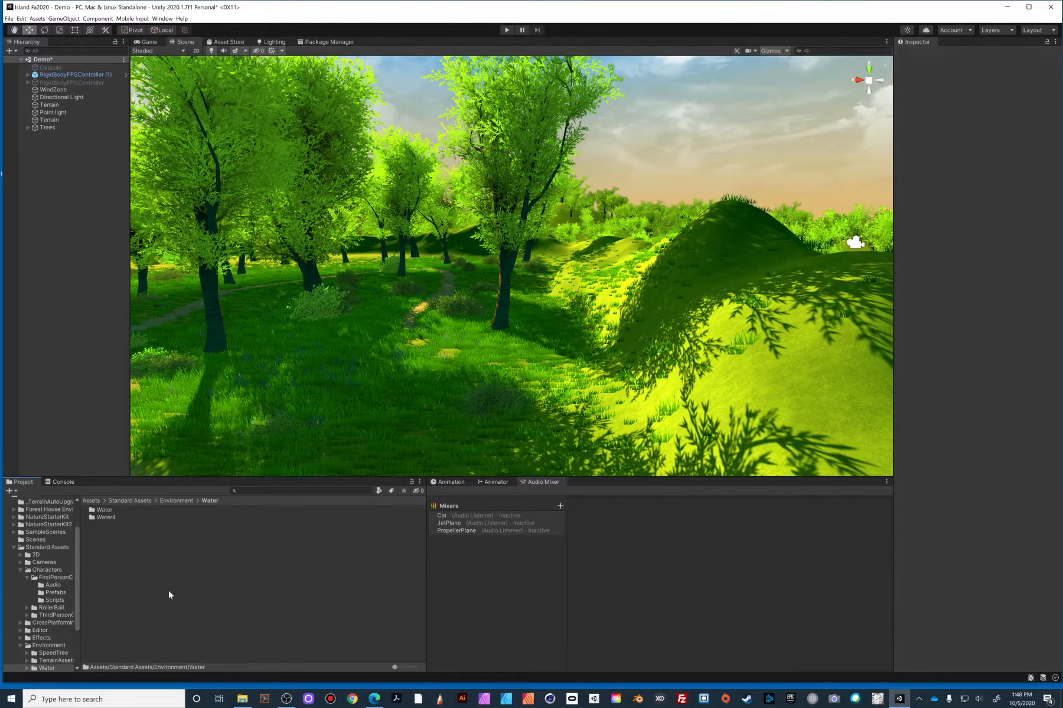
- Delete the Water4 folder from Standard Assets/Environment/Water
click(95, 518)
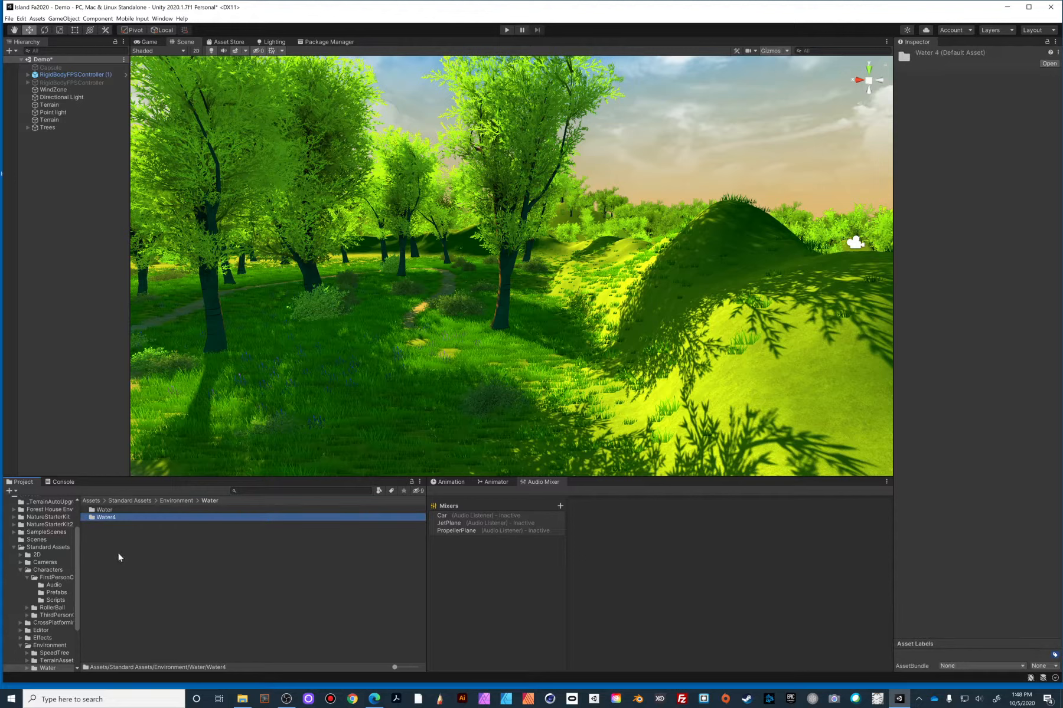
click(95, 536)
click(92, 518)
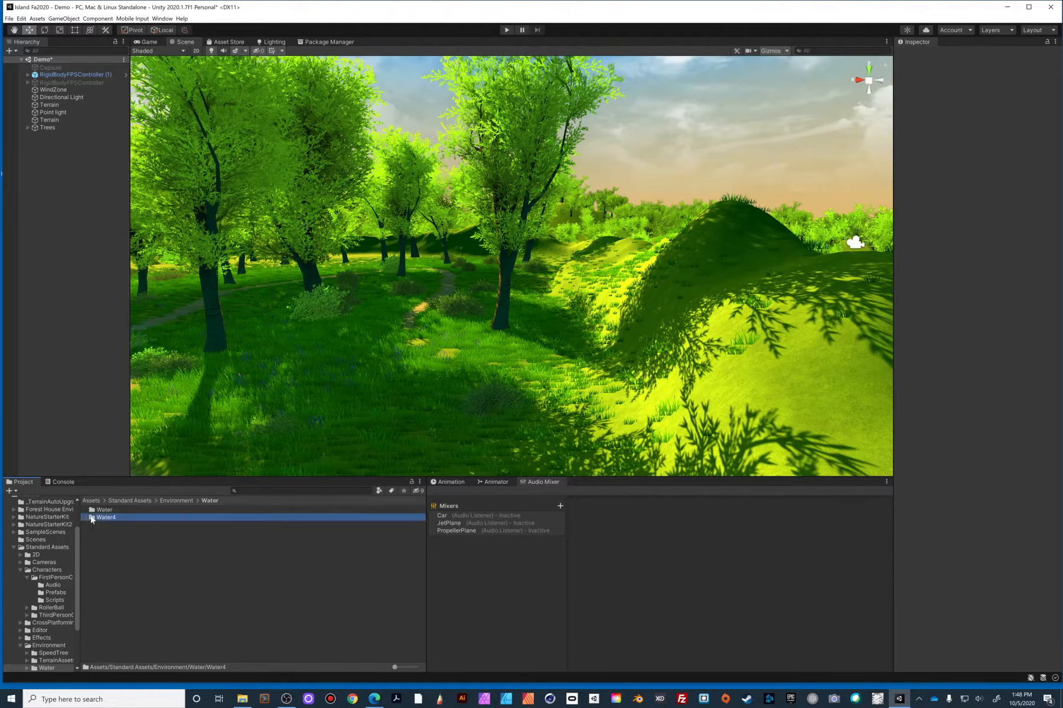
key(Delete)
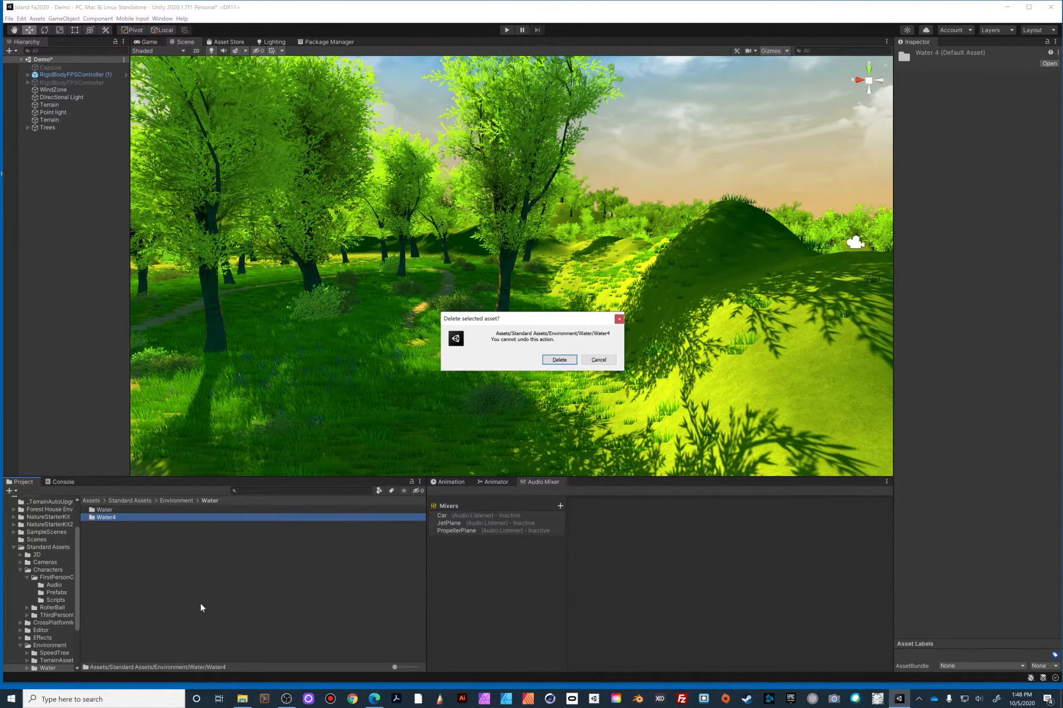
click(567, 360)
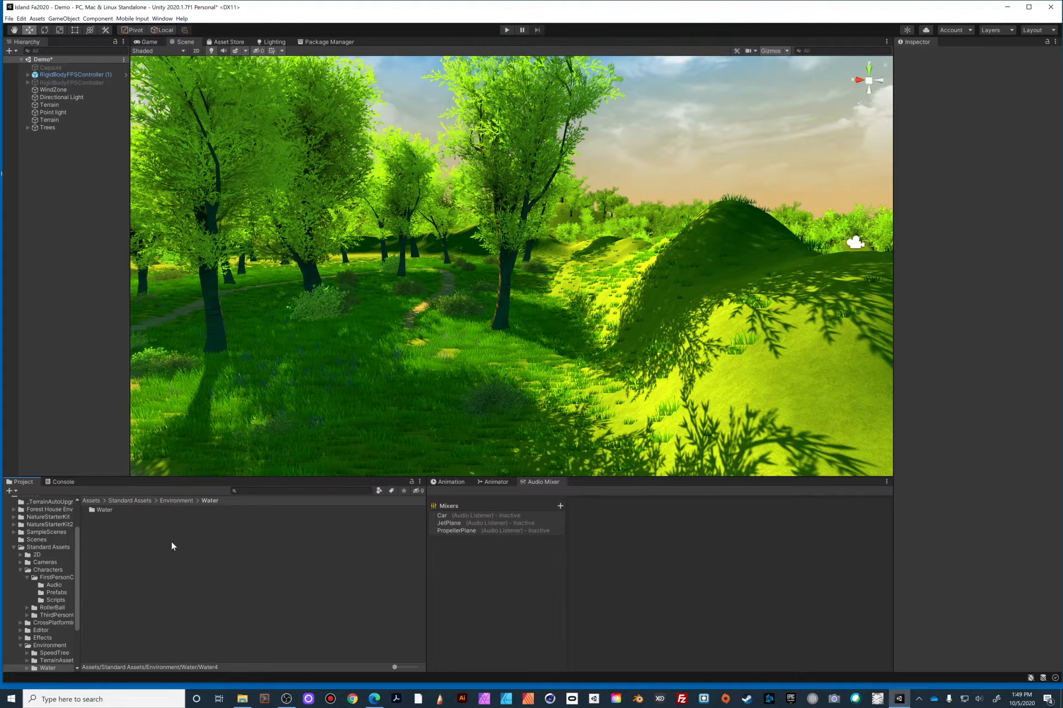
- Open the Prefabs folder inside the remaining Water subfolder, review WaterProNighttime and select the WaterProDaytime prefab
click(98, 511)
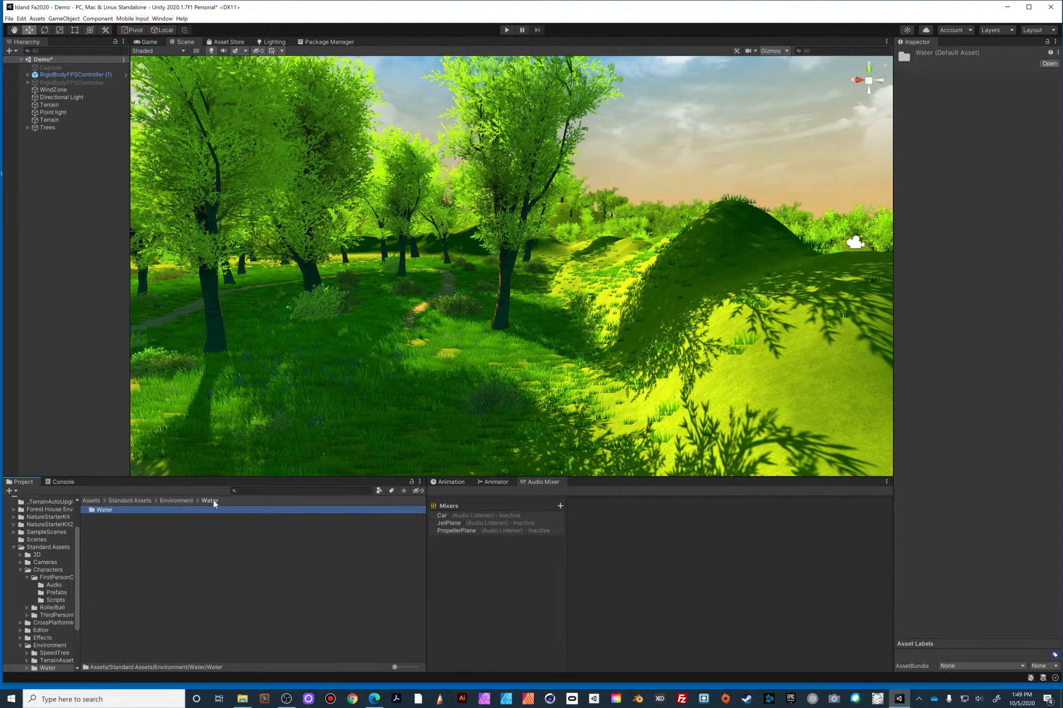
double_click(95, 510)
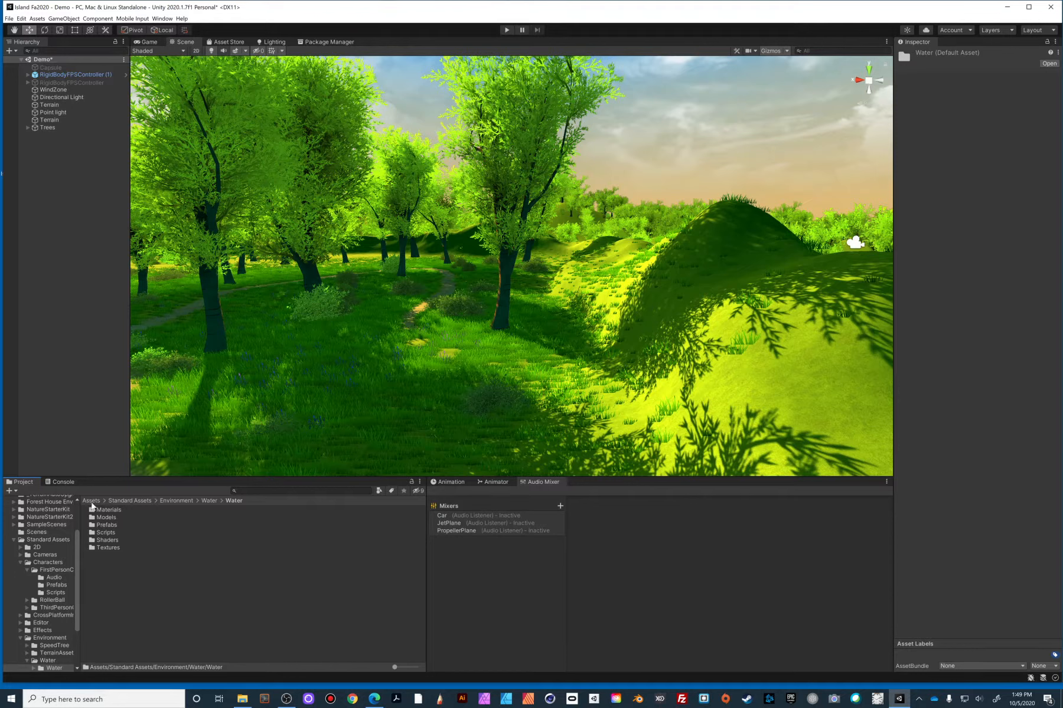
click(118, 526)
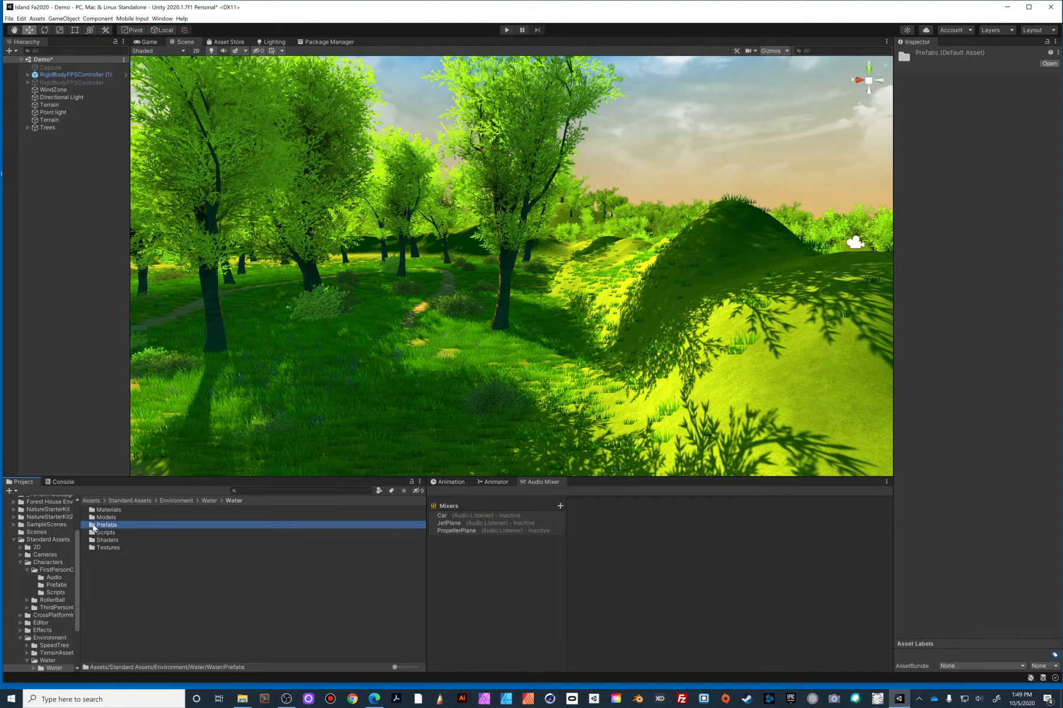
double_click(92, 526)
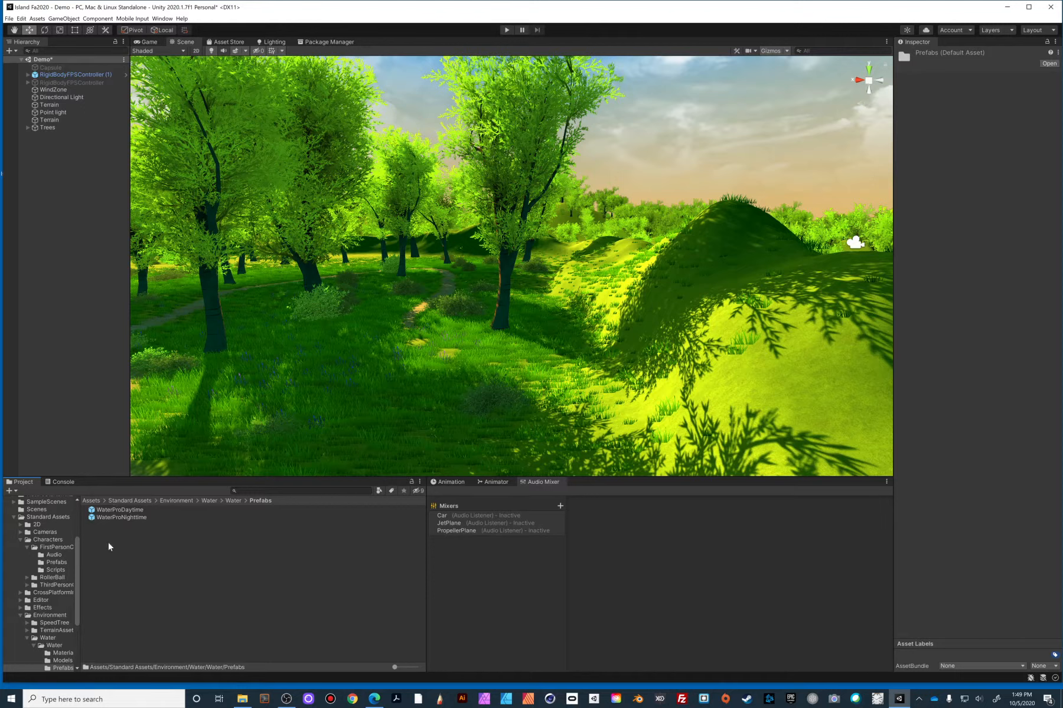
click(121, 517)
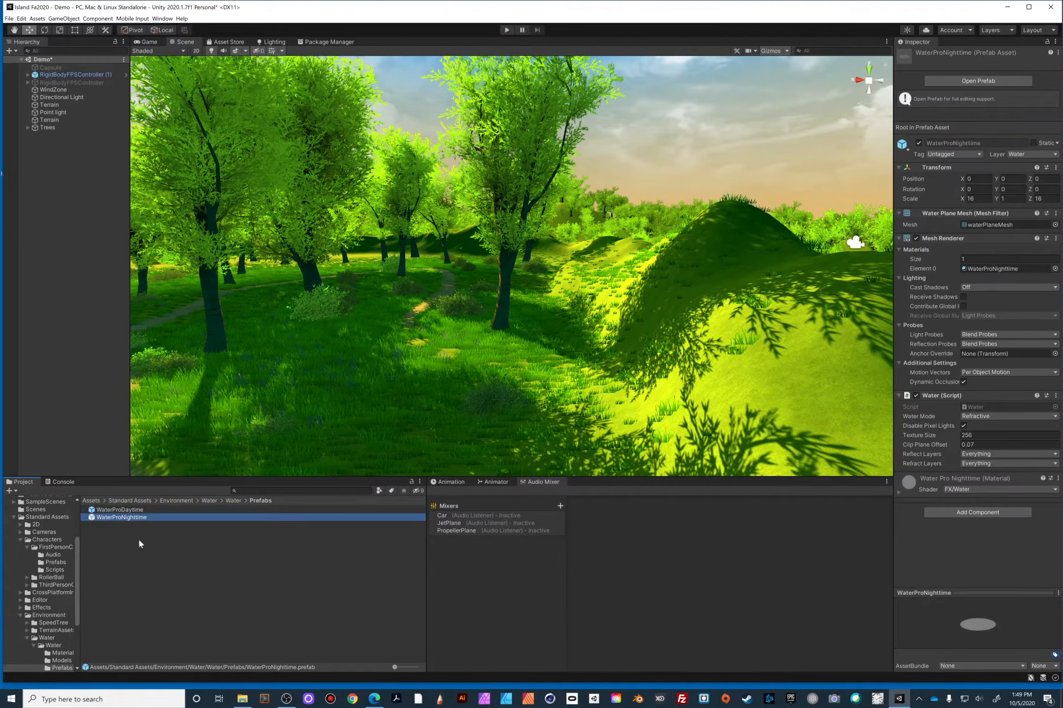
click(141, 510)
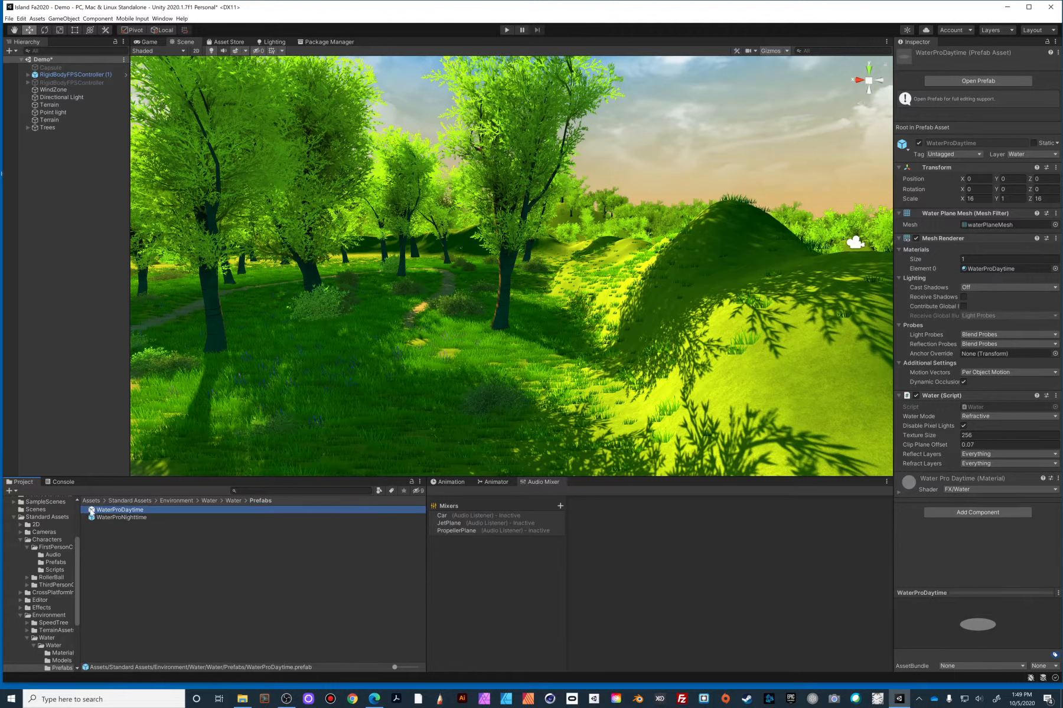
- Place the WaterProDaytime prefab in the grassy clearing beside the hill and position it at about X -85.03, Y 2.86
drag(106, 513, 380, 342)
drag(519, 311, 518, 370)
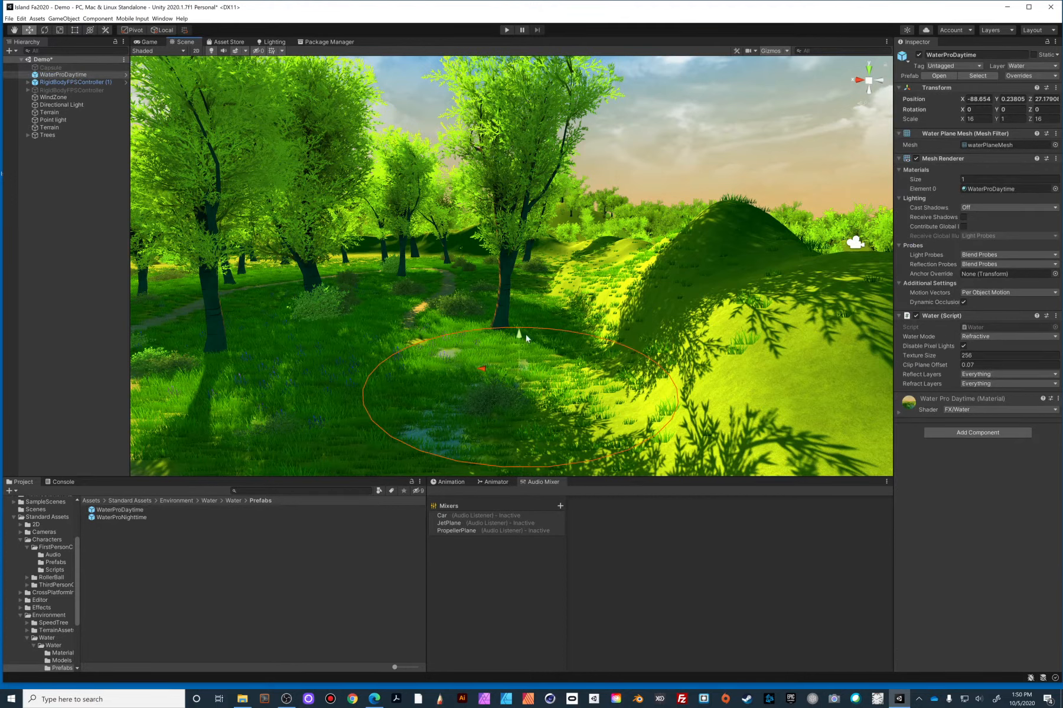
drag(521, 338, 523, 317)
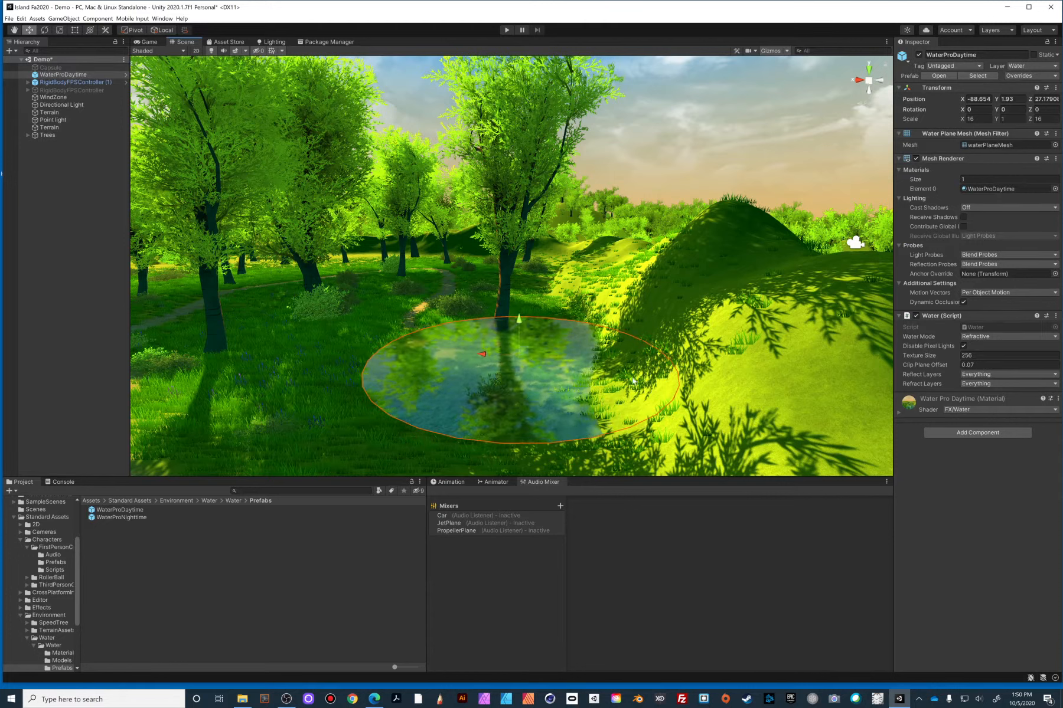
drag(484, 354, 449, 353)
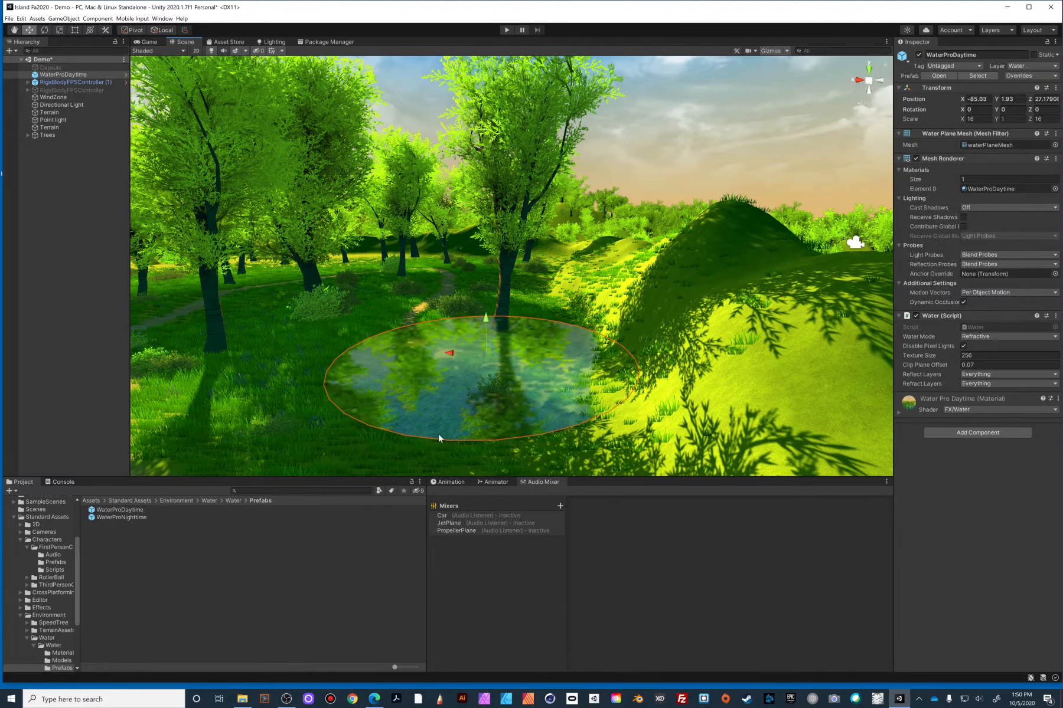
right_drag(477, 395, 635, 293)
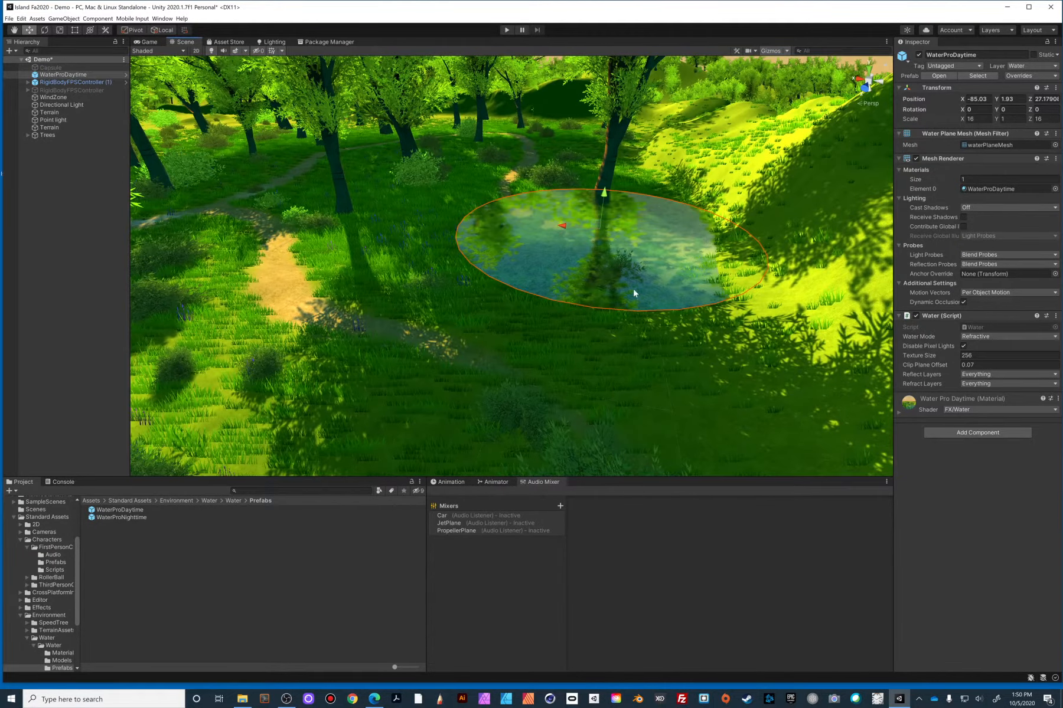
mouse_move(604, 191)
mouse_down()
mouse_move(604, 224)
mouse_move(608, 189)
mouse_move(608, 214)
mouse_move(621, 187)
mouse_up()
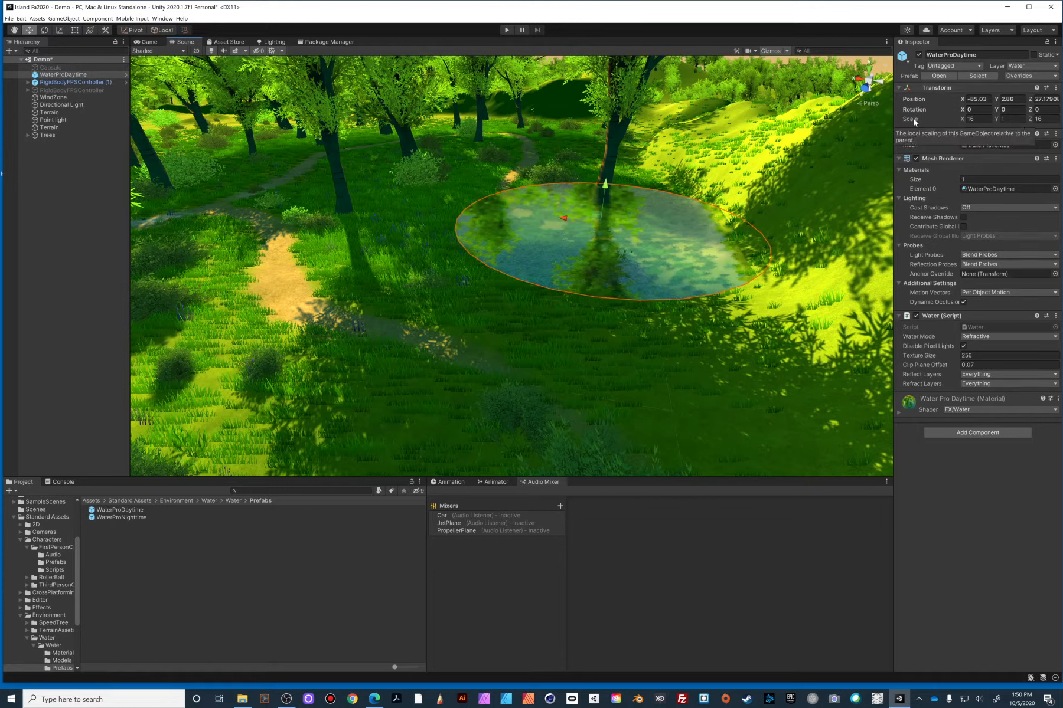
- Scale the WaterProDaytime object to 160 on both X and Z so the water spreads across the forest floor
click(967, 119)
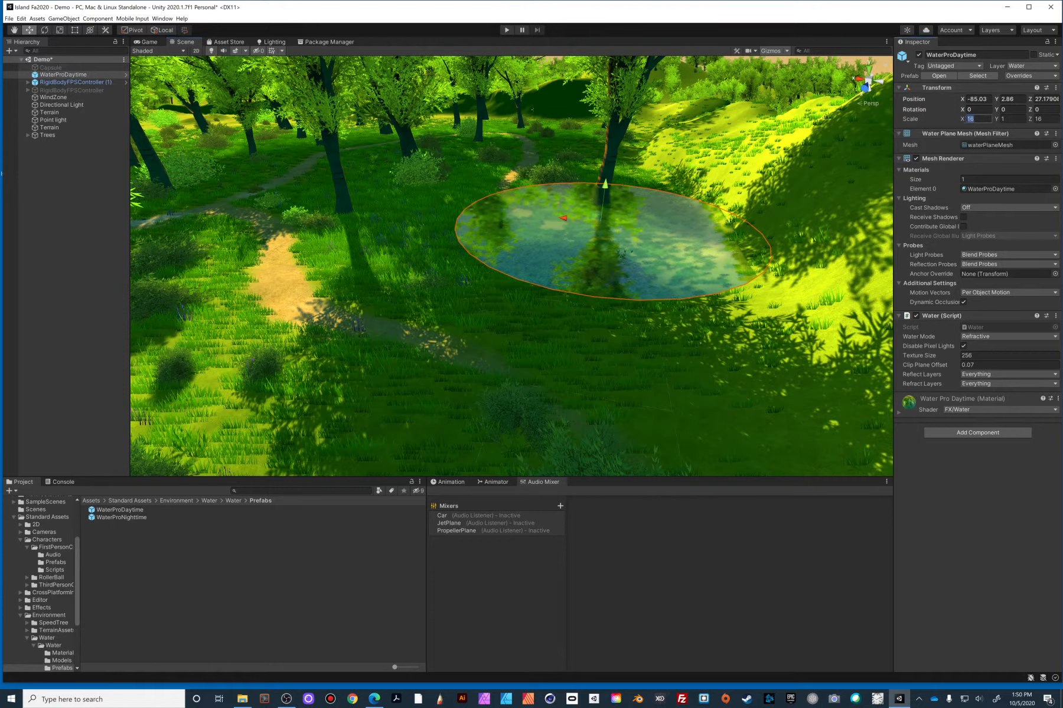
key(Tab)
key(Tab)
click(975, 119)
click(975, 119)
text(0)
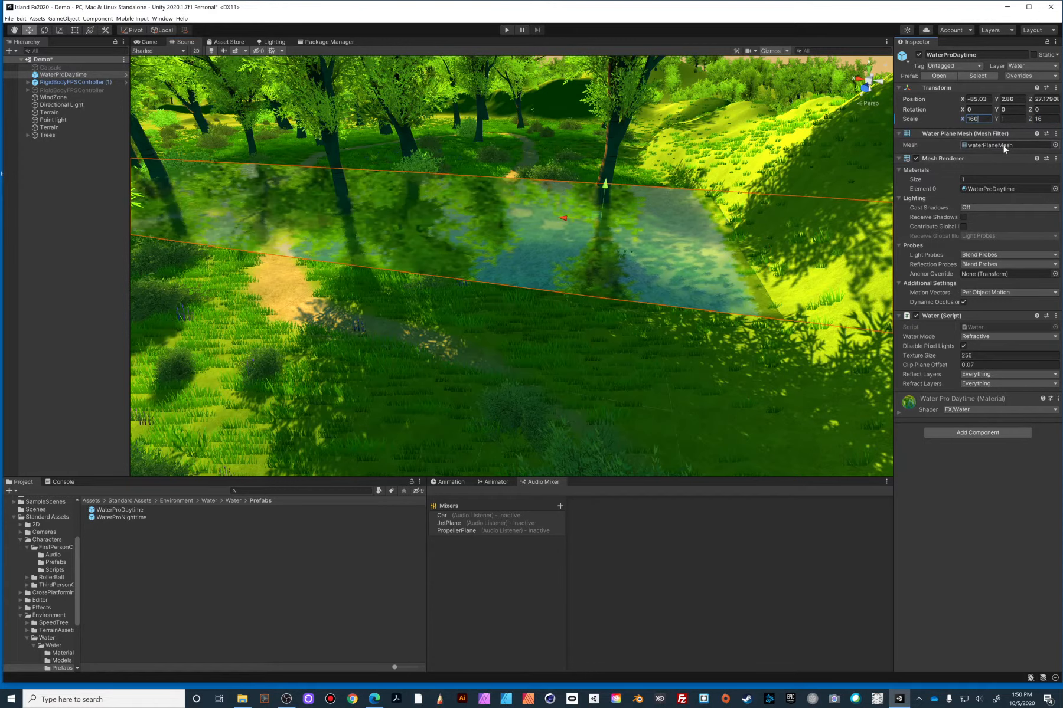
key(Tab)
key(Tab)
click(1041, 118)
text(0)
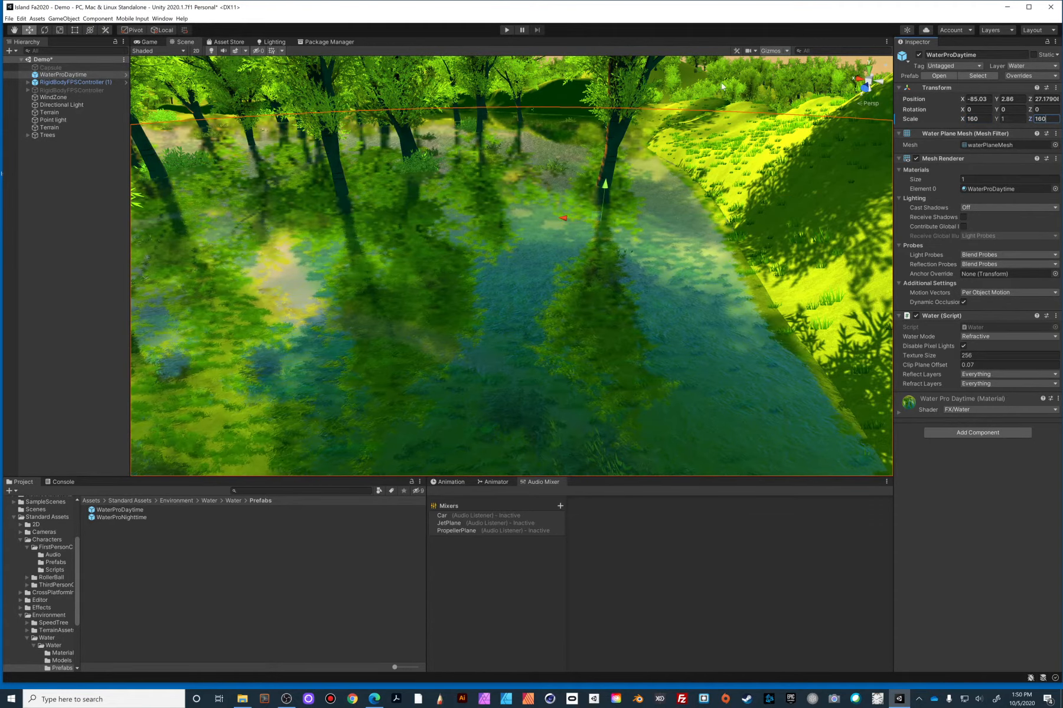
- Check the water's coverage across the terrain, and play the scene to walk the first-person controller along the shore
scroll(561, 190, down, 8)
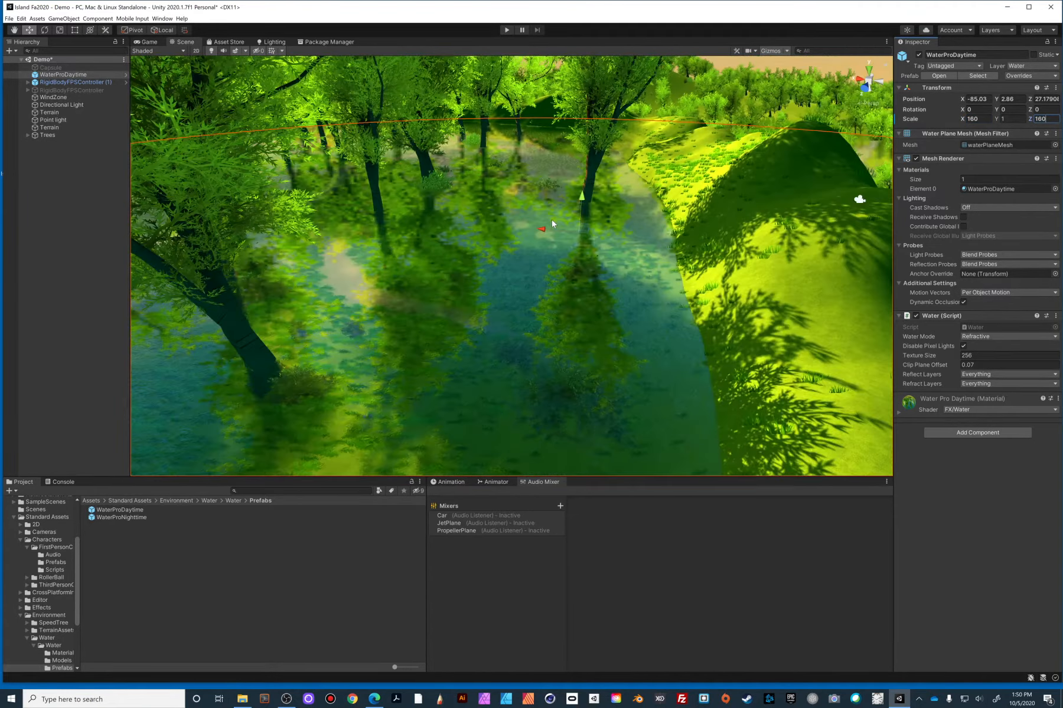
scroll(581, 262, down, 4)
scroll(590, 288, down, 6)
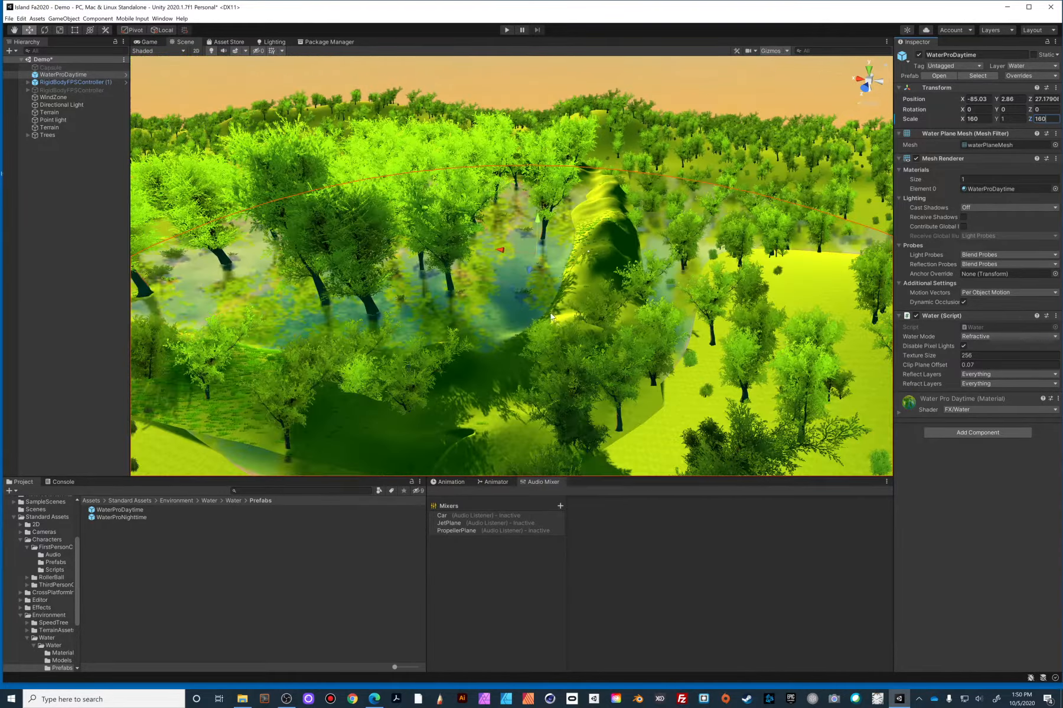
scroll(551, 327, up, 6)
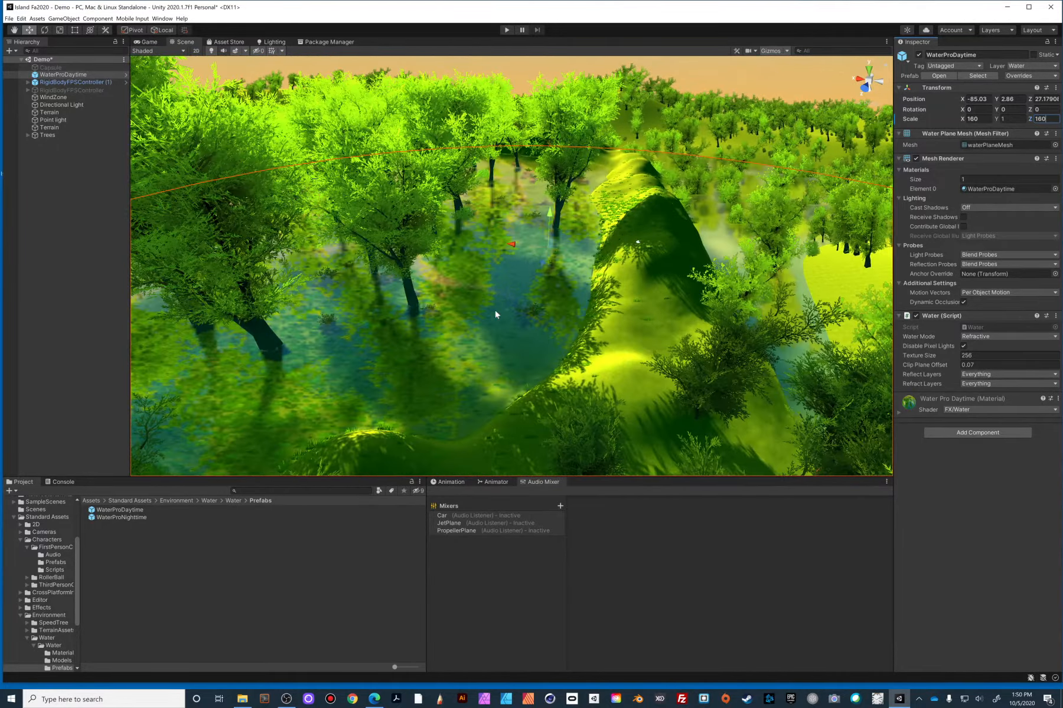
scroll(495, 315, up, 5)
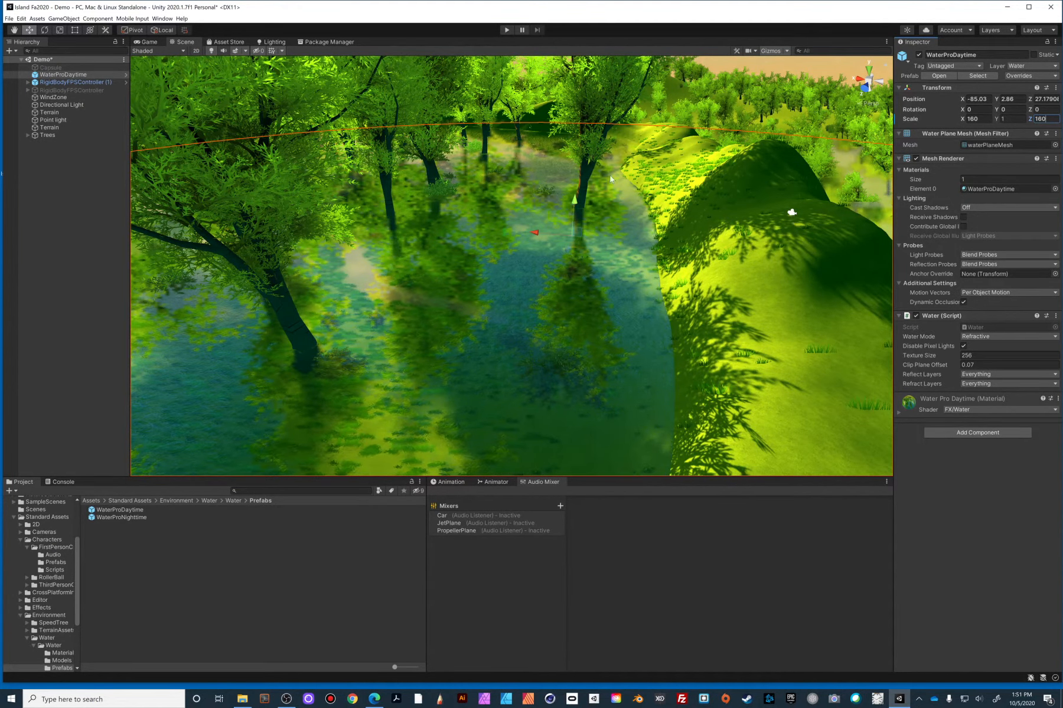
click(507, 30)
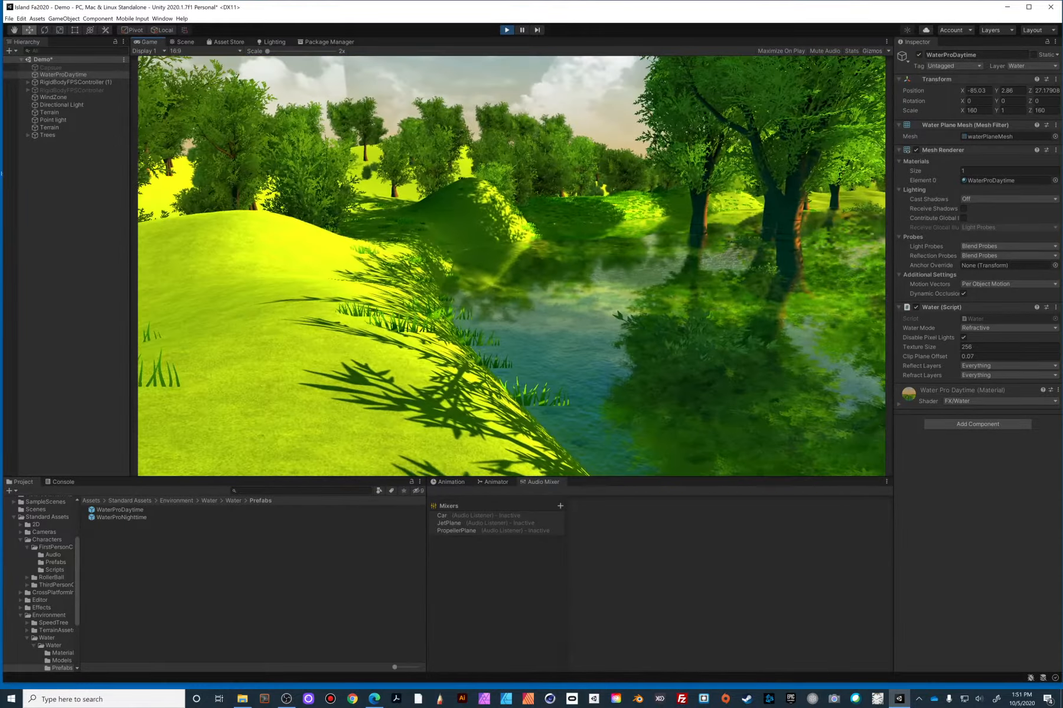
key(w)
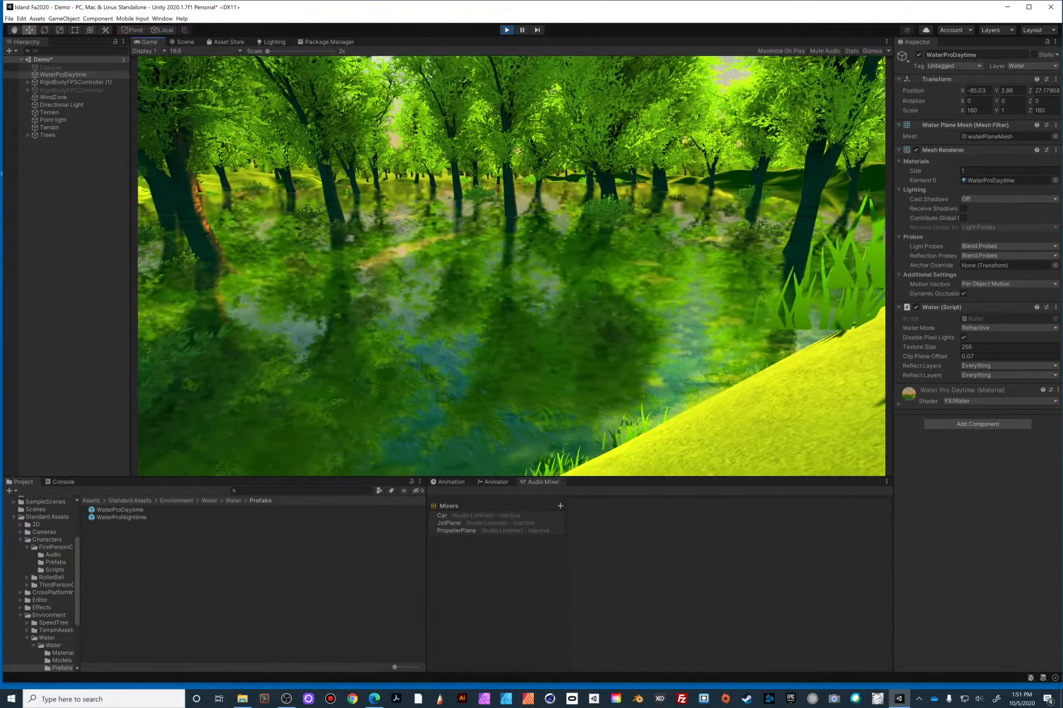